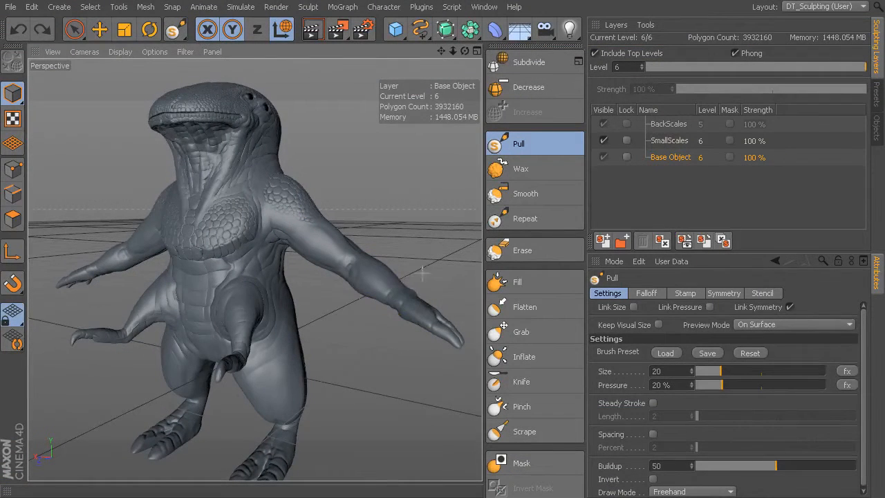
{"action": "left_click_drag", "start_coordinate": [412, 277], "coordinate": [253, 263], "text": "alt"}
{"action": "mouse_move", "coordinate": [242, 214]}
{"action": "left_mouse_down", "text": "alt"}
{"action": "mouse_move", "coordinate": [290, 216]}
{"action": "mouse_move", "coordinate": [249, 215]}
{"action": "left_mouse_up", "text": "alt"}
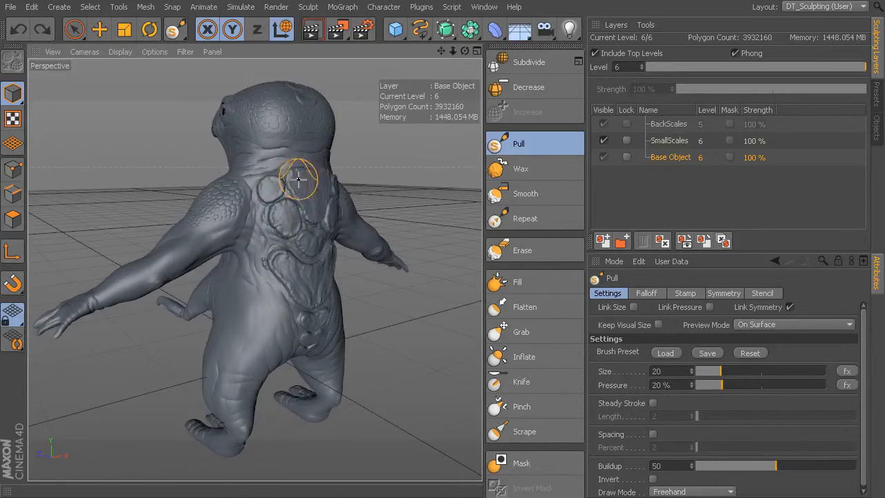
{"action": "mouse_move", "coordinate": [297, 190]}
{"action": "left_mouse_down", "text": "alt"}
{"action": "mouse_move", "coordinate": [254, 270]}
{"action": "mouse_move", "coordinate": [349, 274]}
{"action": "mouse_move", "coordinate": [478, 210]}
{"action": "left_mouse_up", "text": "alt"}
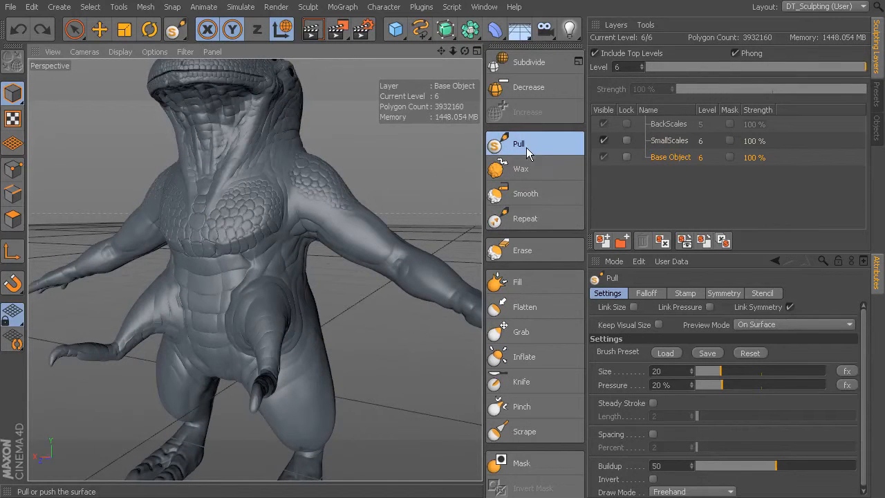
- Load the scales_01 stamp from the Organic folder of the Sculpting library's Sculpt Brush Presets into the Pull brush
{"action": "left_click", "coordinate": [686, 293]}
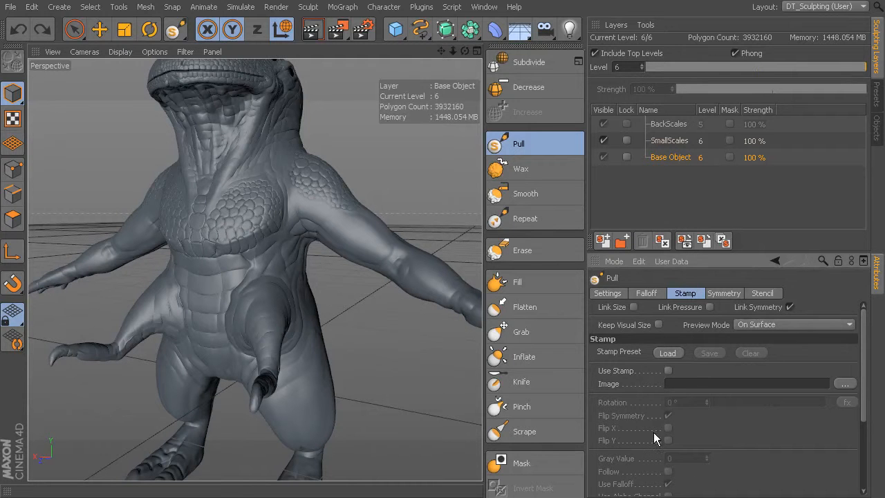
{"action": "left_click_drag", "start_coordinate": [405, 205], "coordinate": [357, 173], "text": "alt"}
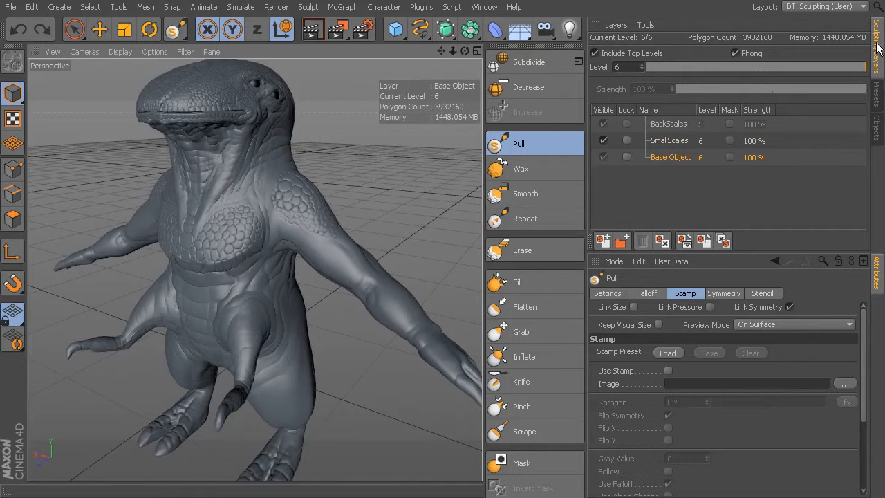
{"action": "left_click", "coordinate": [876, 97]}
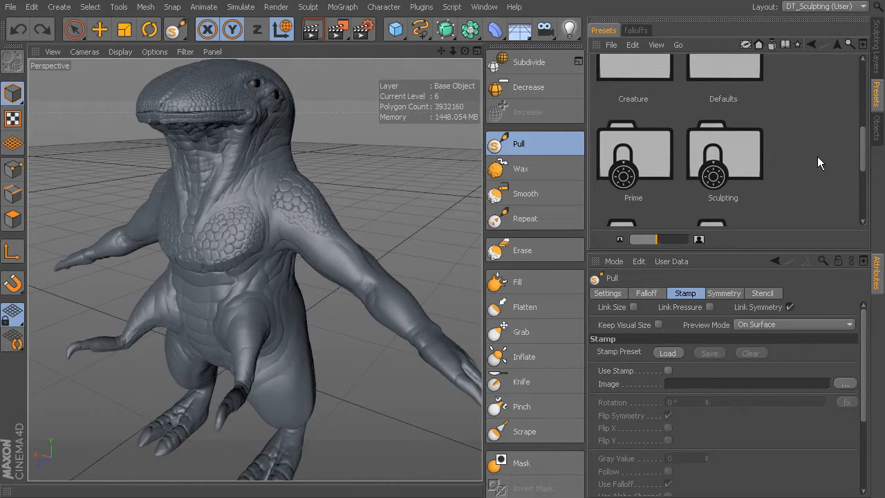
{"action": "left_click_drag", "start_coordinate": [863, 145], "coordinate": [863, 154]}
{"action": "double_click", "coordinate": [744, 133]}
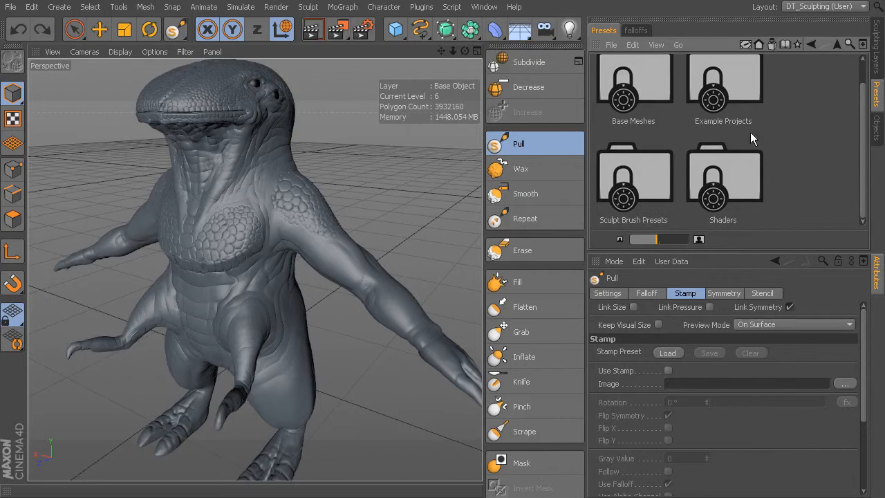
{"action": "double_click", "coordinate": [655, 184]}
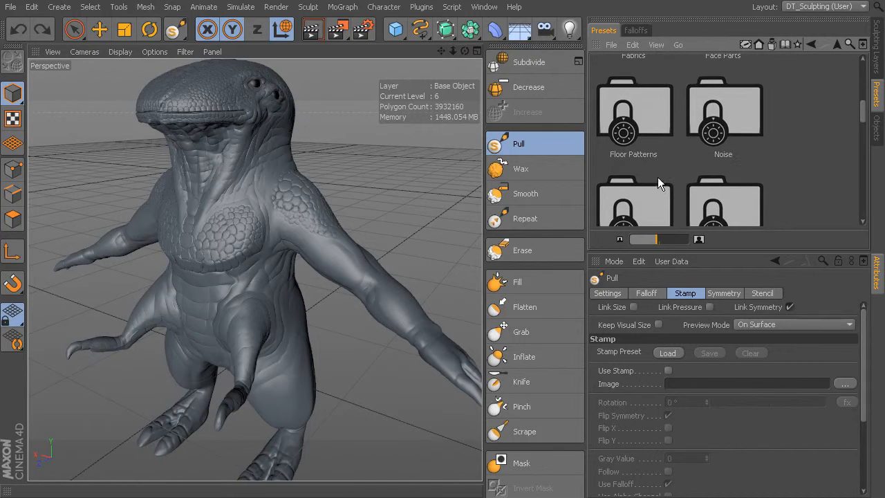
{"action": "left_click_drag", "start_coordinate": [865, 116], "coordinate": [865, 124]}
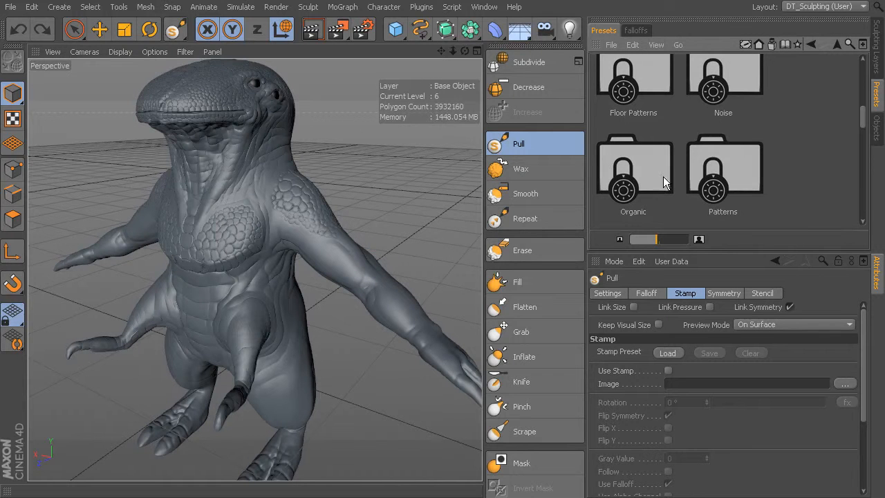
{"action": "double_click", "coordinate": [643, 172]}
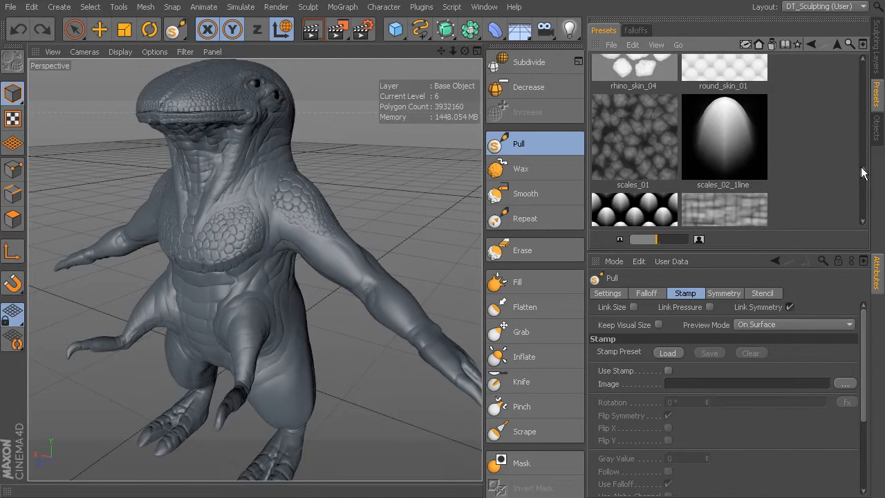
{"action": "scroll", "coordinate": [633, 192], "scroll_direction": "up", "scroll_amount": 1}
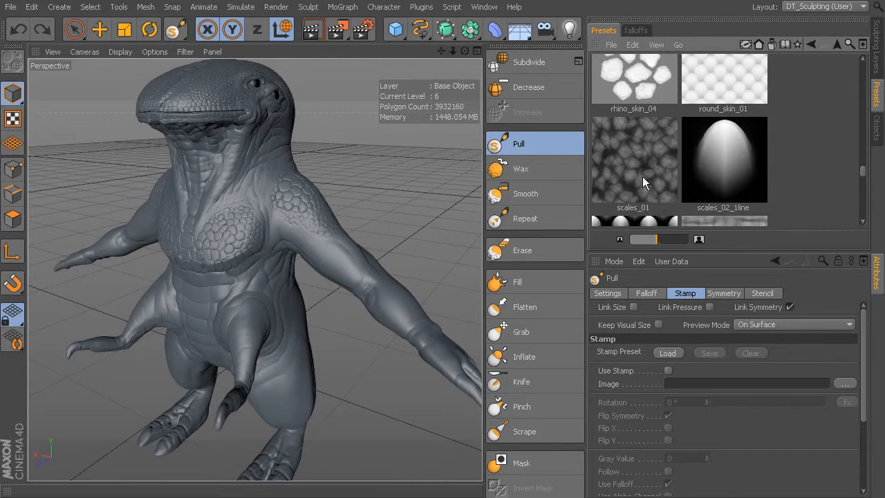
{"action": "left_click", "coordinate": [639, 158]}
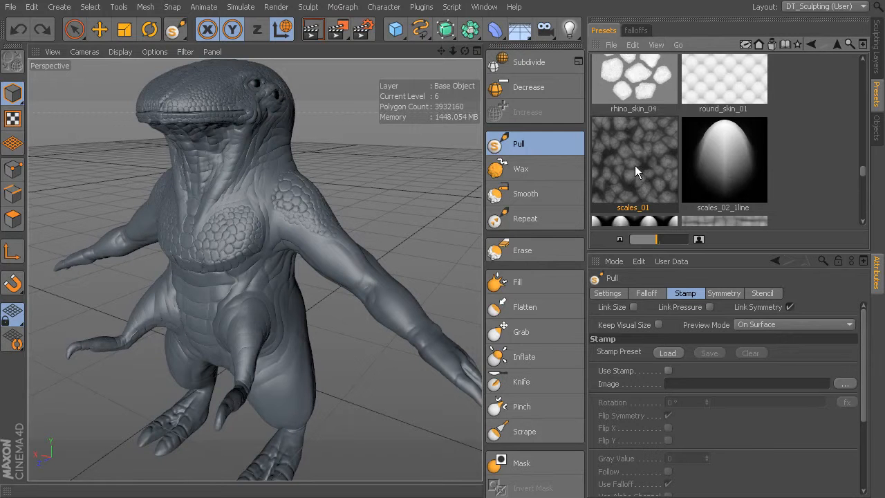
{"action": "double_click", "coordinate": [637, 167]}
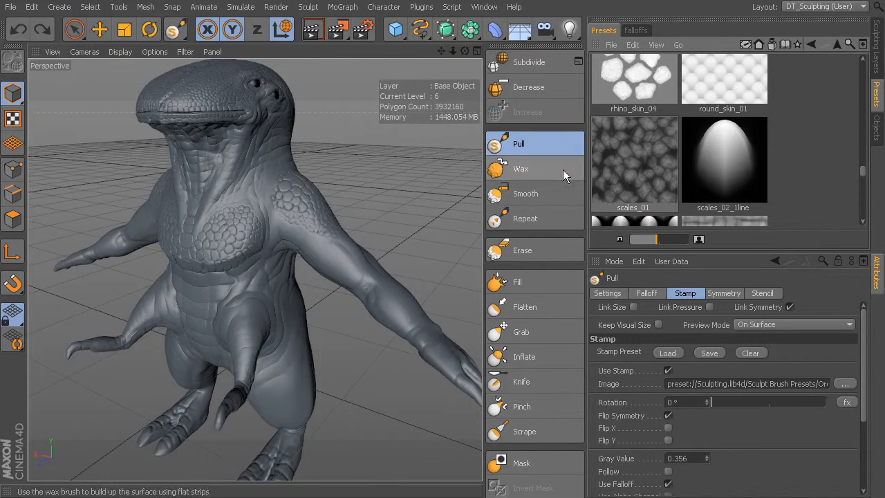
- Check the stamp's image file name and its preview in the Pull brush's stamp settings
{"action": "mouse_move", "coordinate": [804, 381]}
{"action": "left_mouse_down"}
{"action": "mouse_move", "coordinate": [852, 387]}
{"action": "mouse_move", "coordinate": [786, 384]}
{"action": "left_mouse_up"}
{"action": "left_click", "coordinate": [828, 385]}
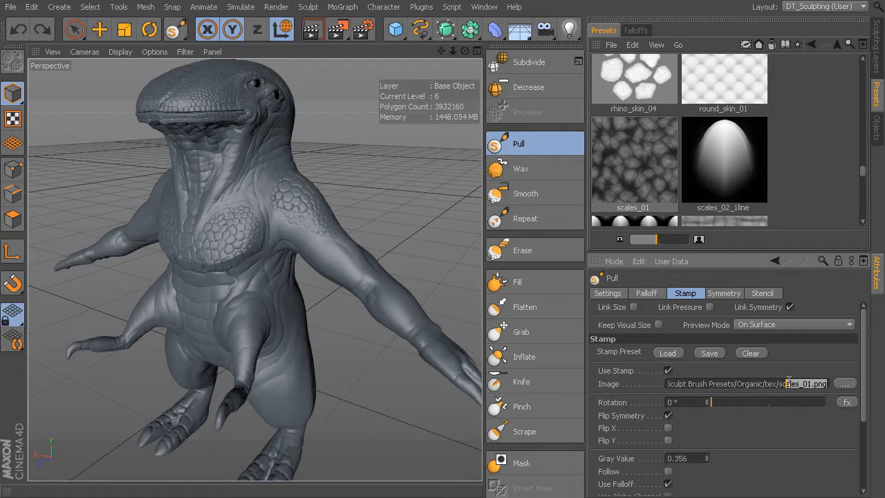
{"action": "scroll", "coordinate": [779, 389], "scroll_direction": "down", "scroll_amount": 3}
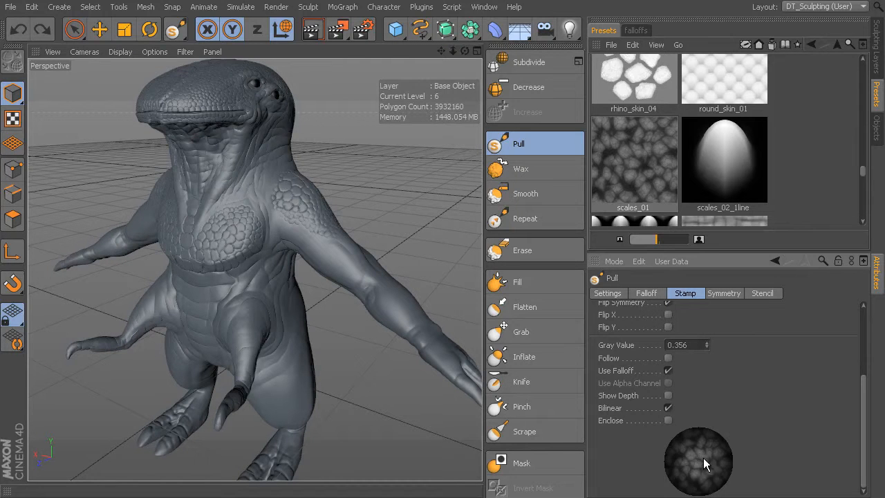
{"action": "left_click_drag", "start_coordinate": [864, 397], "coordinate": [870, 315]}
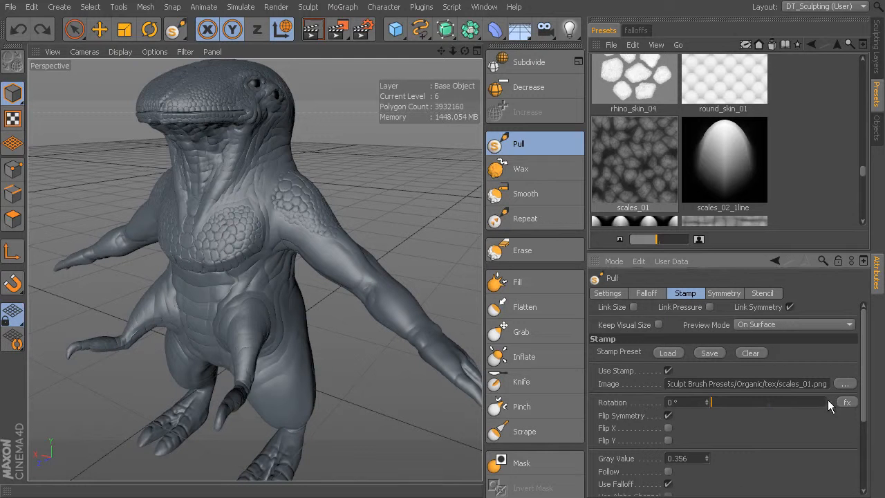
- Apply the Randomness effector to the stamp's rotation
{"action": "left_click", "coordinate": [848, 403]}
{"action": "left_click_drag", "start_coordinate": [796, 322], "coordinate": [621, 145]}
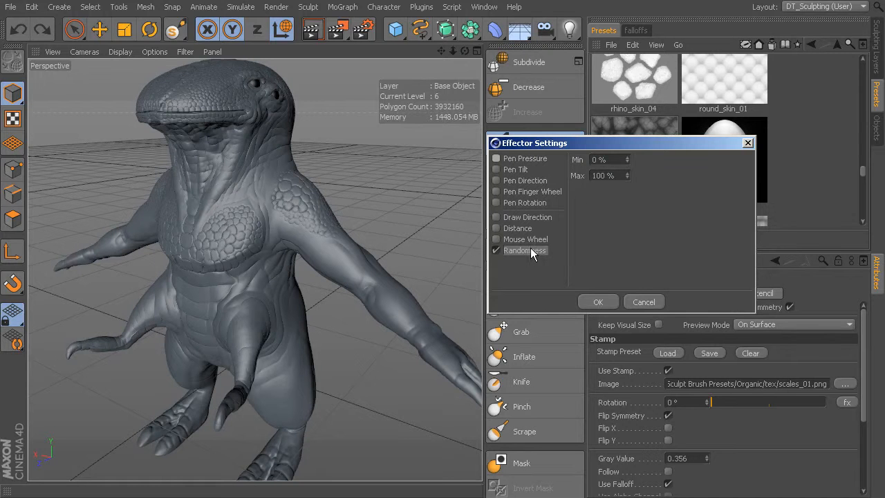
{"action": "left_click", "coordinate": [615, 306]}
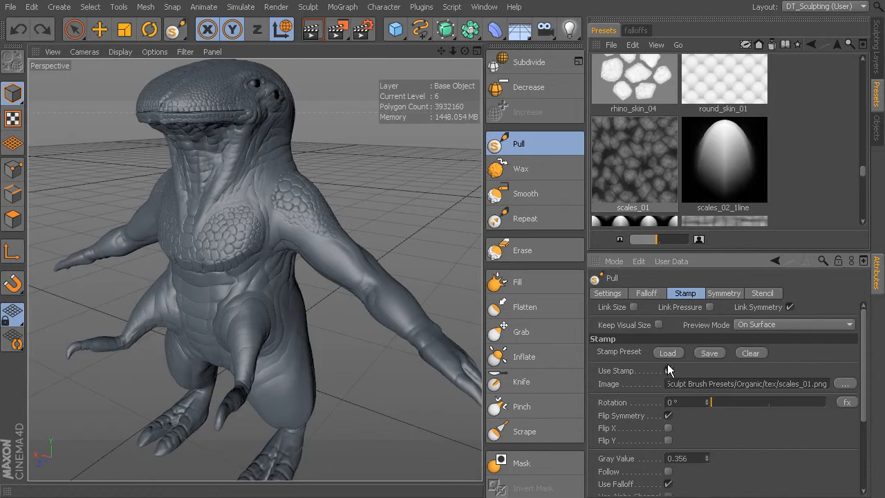
- Turn on Show Depth for the stamp preview
{"action": "scroll", "coordinate": [667, 364], "scroll_direction": "down", "scroll_amount": 3}
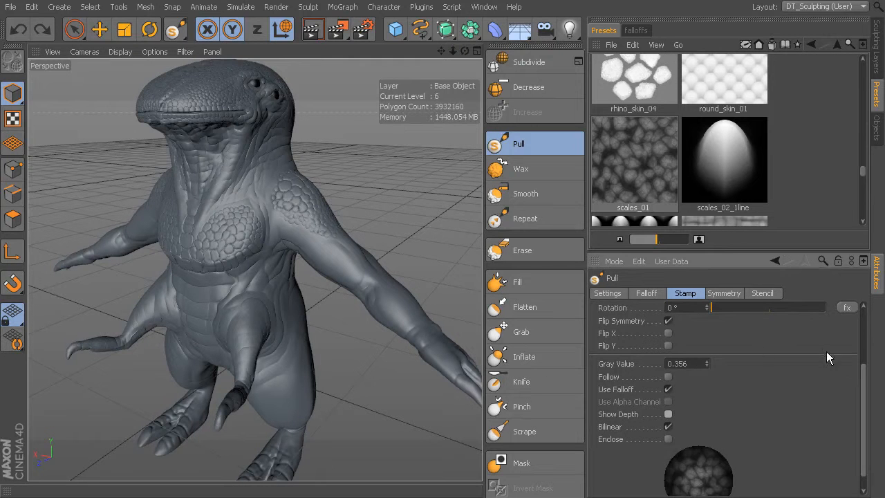
{"action": "left_click_drag", "start_coordinate": [865, 379], "coordinate": [864, 392]}
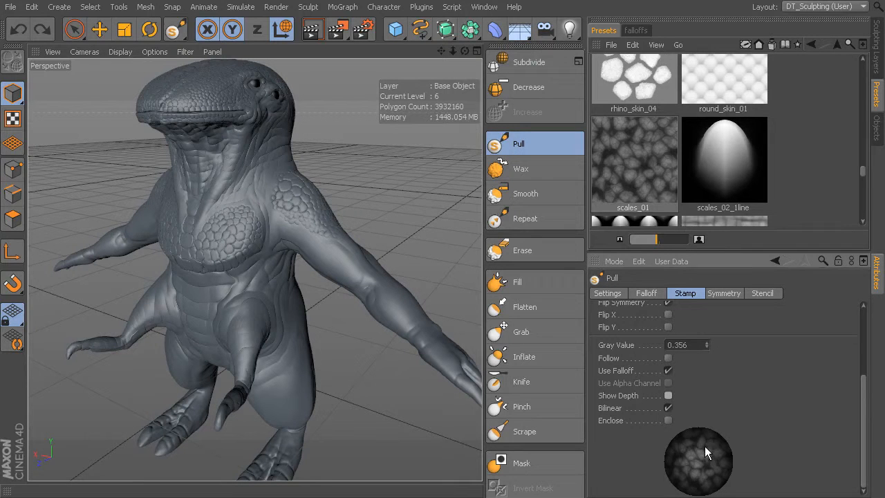
{"action": "left_click", "coordinate": [668, 396]}
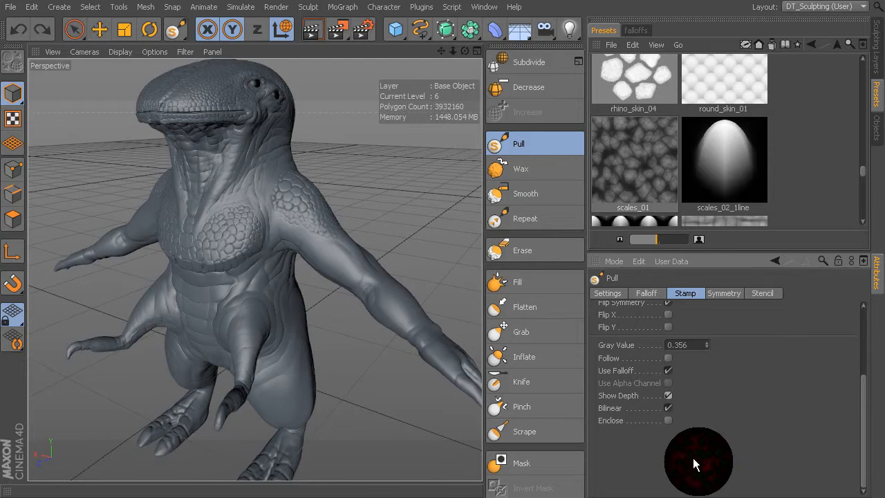
- Try a scale stamp stroke with the Pull brush on the creature's forearm
{"action": "left_click_drag", "start_coordinate": [438, 320], "coordinate": [338, 267], "text": "alt"}
{"action": "right_click_drag", "start_coordinate": [354, 273], "coordinate": [413, 275], "text": "alt"}
{"action": "mouse_move", "coordinate": [388, 368]}
{"action": "middle_mouse_down"}
{"action": "mouse_move", "coordinate": [258, 356]}
{"action": "mouse_move", "coordinate": [195, 367]}
{"action": "mouse_move", "coordinate": [339, 370]}
{"action": "mouse_move", "coordinate": [328, 370]}
{"action": "middle_mouse_up"}
{"action": "left_click_drag", "start_coordinate": [365, 361], "coordinate": [369, 379]}
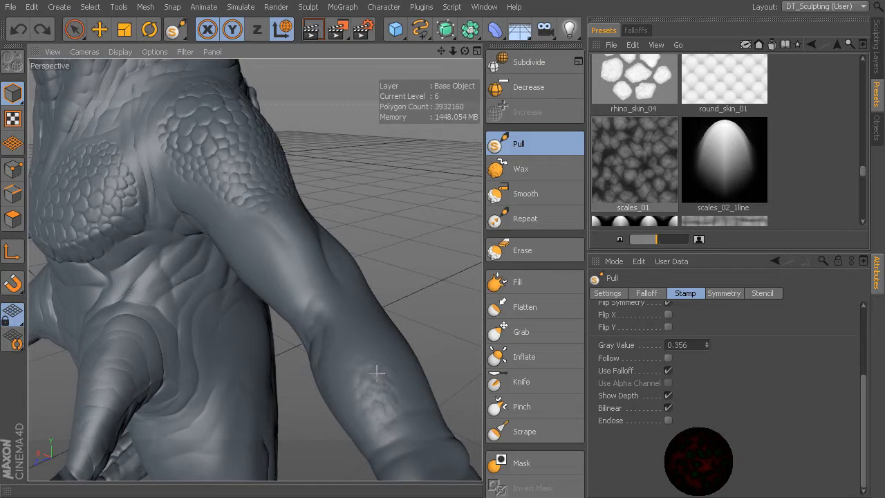
{"action": "left_click_drag", "start_coordinate": [444, 303], "coordinate": [236, 269], "text": "alt"}
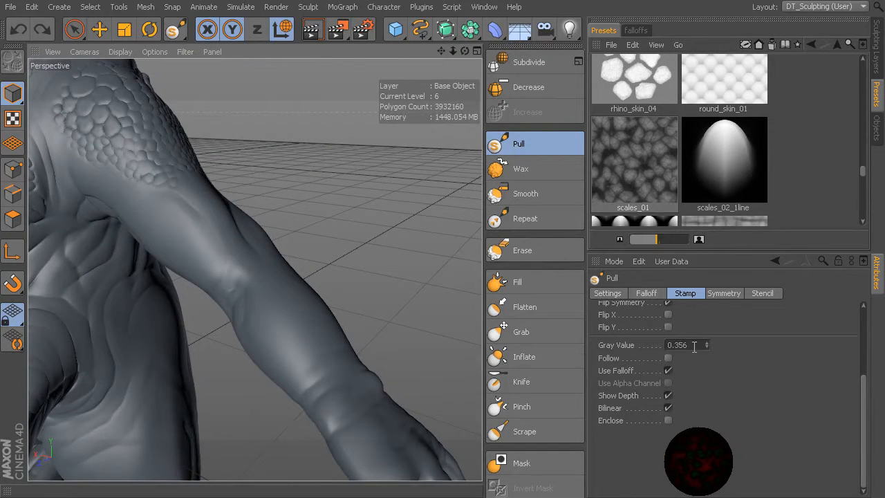
- Try gray values of 0 and 1 for the stamp to compare the depth preview
{"action": "left_click_drag", "start_coordinate": [696, 344], "coordinate": [658, 343]}
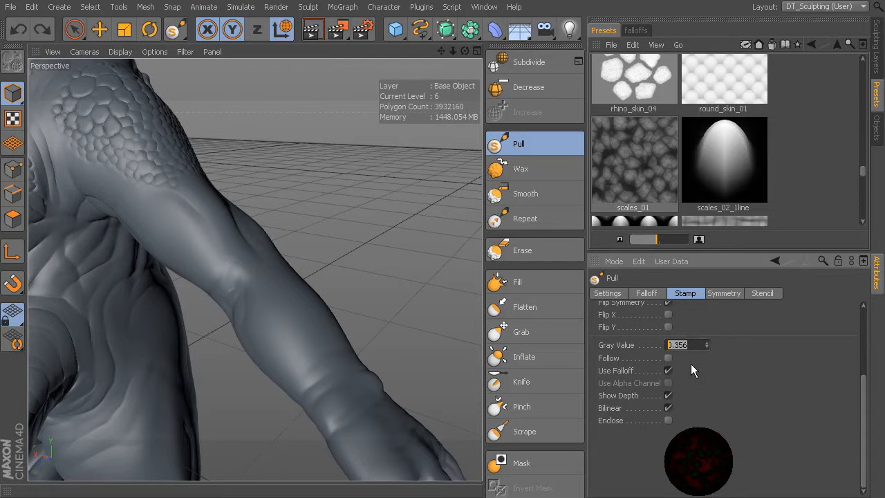
{"action": "type", "text": "0"}
{"action": "key", "text": "Return"}
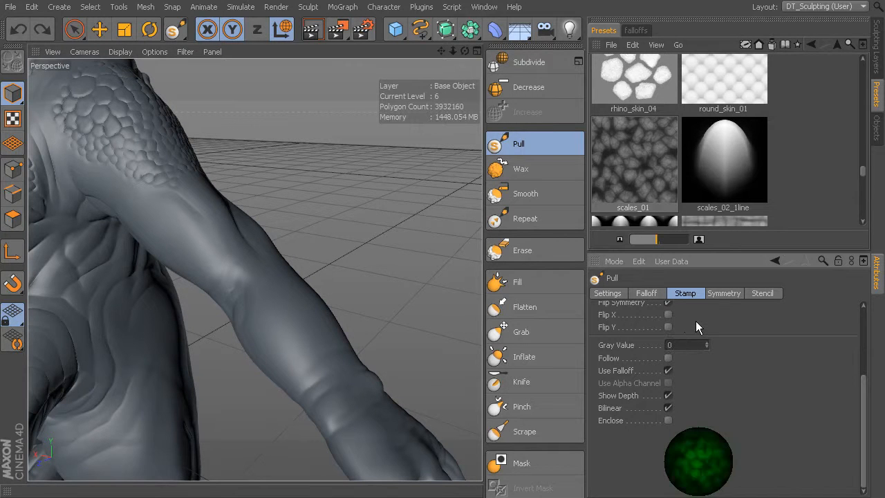
{"action": "left_click", "coordinate": [685, 342]}
{"action": "type", "text": "1"}
{"action": "key", "text": "Return"}
- Set the stamp's gray value to 0.356 and turn off Show Depth
{"action": "left_click", "coordinate": [672, 346]}
{"action": "type", "text": ".356"}
{"action": "key", "text": "Return"}
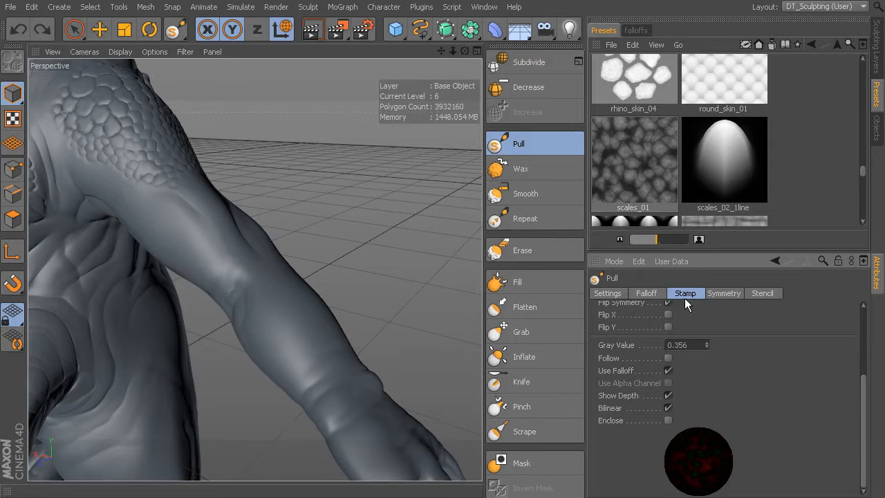
{"action": "left_click", "coordinate": [668, 396]}
- Review the Pull brush's falloff curve and its size, pressure and spacing settings
{"action": "left_click", "coordinate": [648, 293]}
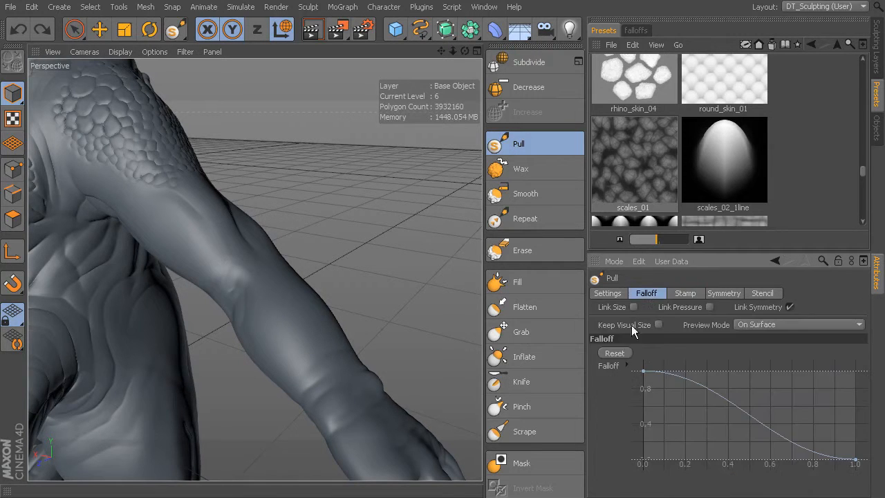
{"action": "left_click", "coordinate": [609, 293]}
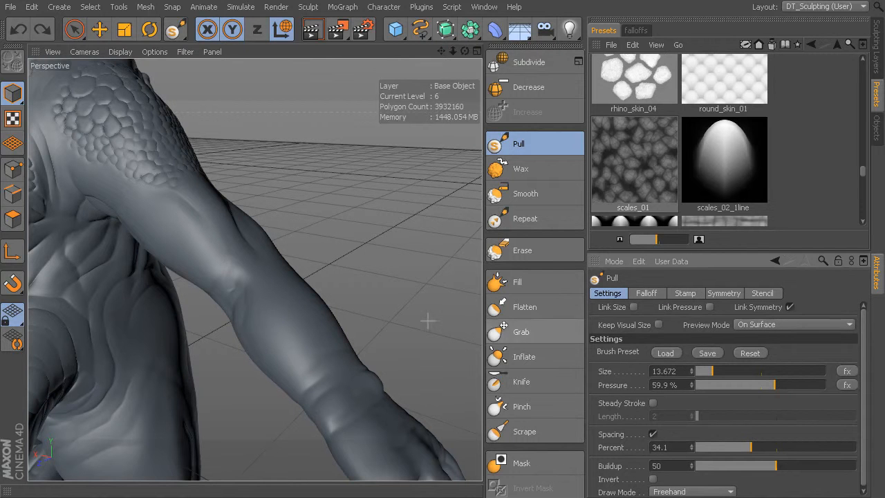
{"action": "left_click_drag", "start_coordinate": [367, 341], "coordinate": [388, 328], "text": "alt"}
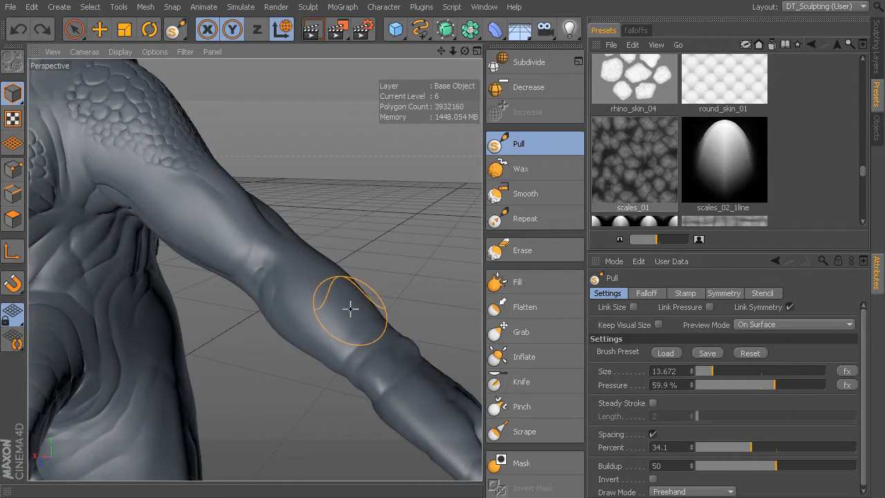
{"action": "left_click_drag", "start_coordinate": [404, 343], "coordinate": [395, 316], "text": "alt"}
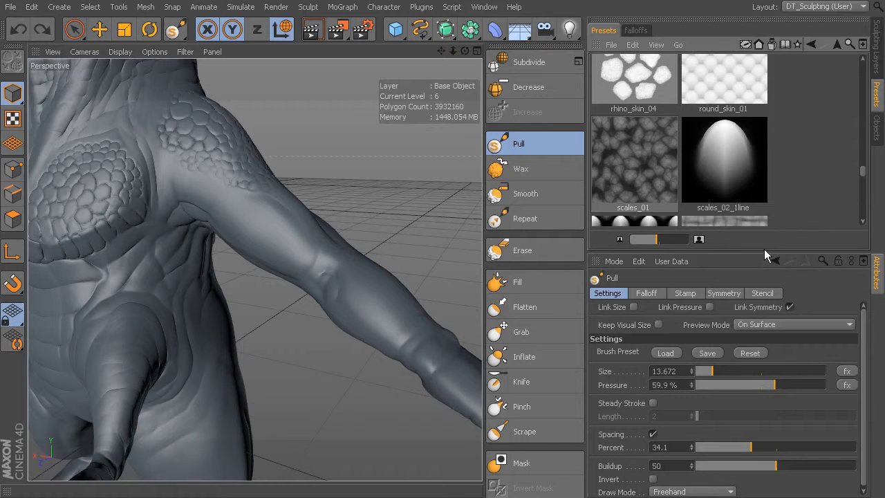
- Set the Pull brush's draw mode to Drag Rect
{"action": "left_click_drag", "start_coordinate": [765, 256], "coordinate": [765, 242]}
{"action": "left_click", "coordinate": [681, 479]}
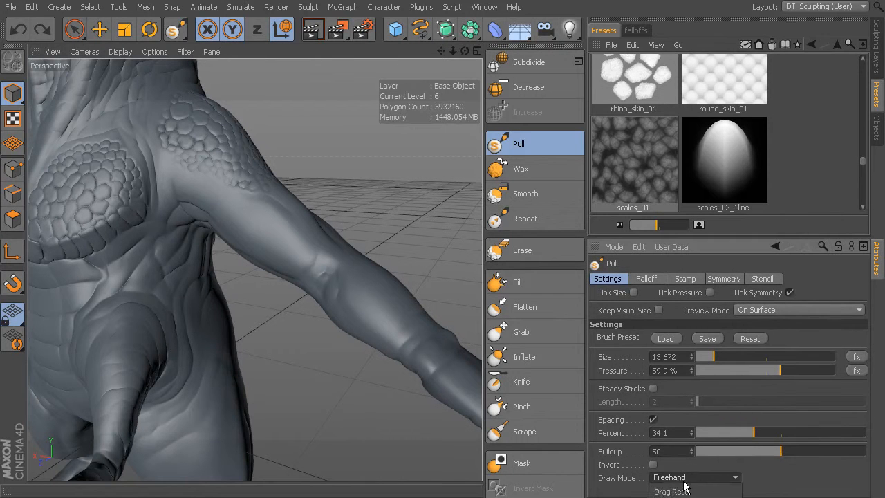
{"action": "left_click", "coordinate": [682, 491]}
- Try placing individual scale stamps on the forearm with the Drag Rect draw mode
{"action": "left_click_drag", "start_coordinate": [378, 314], "coordinate": [389, 337]}
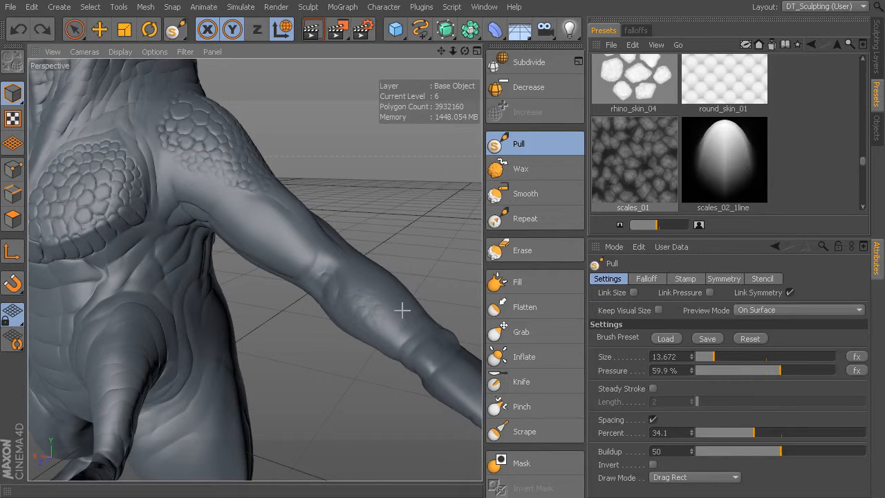
{"action": "right_click_drag", "start_coordinate": [437, 295], "coordinate": [457, 314], "text": "alt"}
{"action": "mouse_move", "coordinate": [374, 327]}
{"action": "left_mouse_down"}
{"action": "mouse_move", "coordinate": [400, 354]}
{"action": "mouse_move", "coordinate": [395, 306]}
{"action": "mouse_move", "coordinate": [417, 330]}
{"action": "left_mouse_up"}
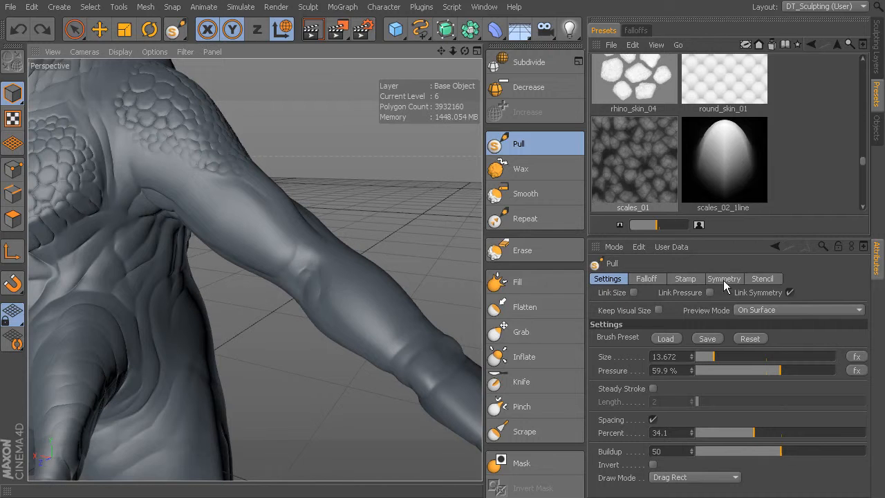
- Add a new sculpting layer above Base Object and name it Skin
{"action": "left_click", "coordinate": [879, 61]}
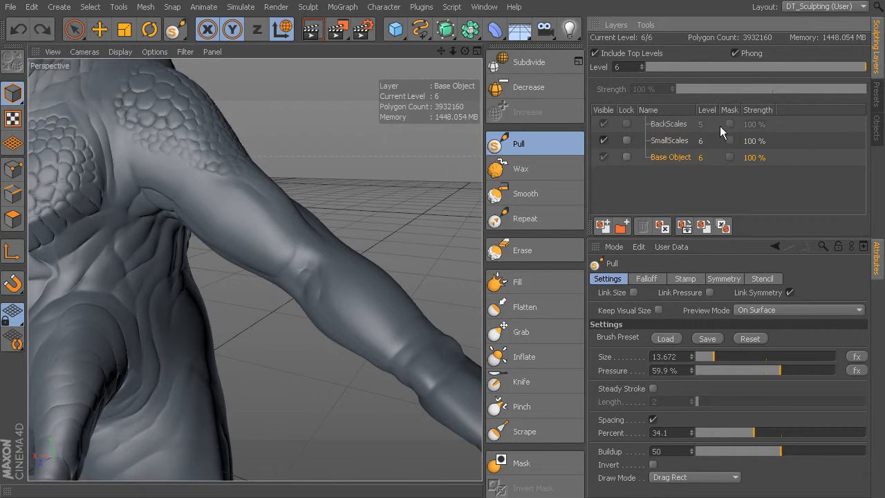
{"action": "left_click", "coordinate": [603, 226]}
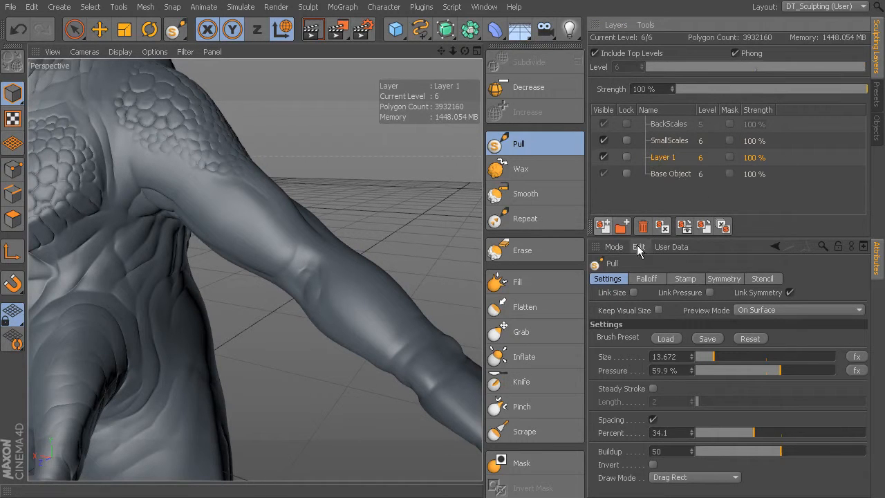
{"action": "double_click", "coordinate": [668, 157]}
{"action": "type", "text": "Skin"}
{"action": "key", "text": "Return"}
{"action": "left_click_drag", "start_coordinate": [221, 259], "coordinate": [423, 349], "text": "alt"}
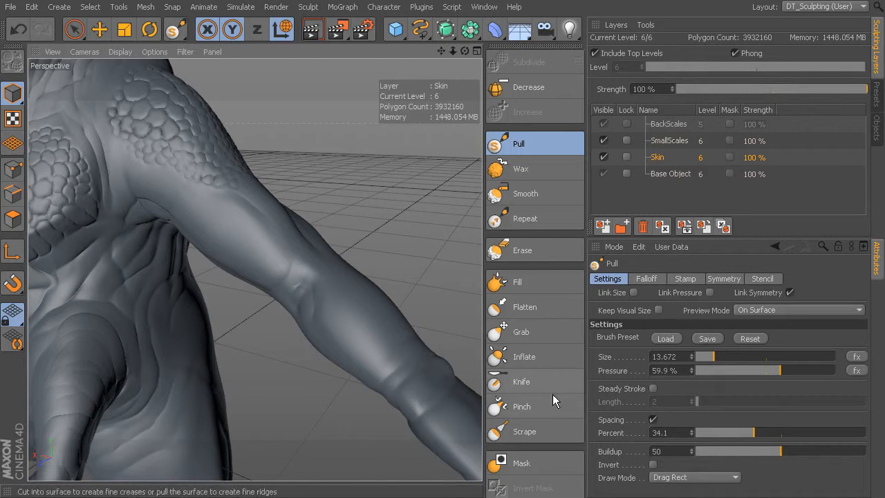
- Set the Pull brush's draw mode back to Freehand
{"action": "left_click", "coordinate": [668, 477]}
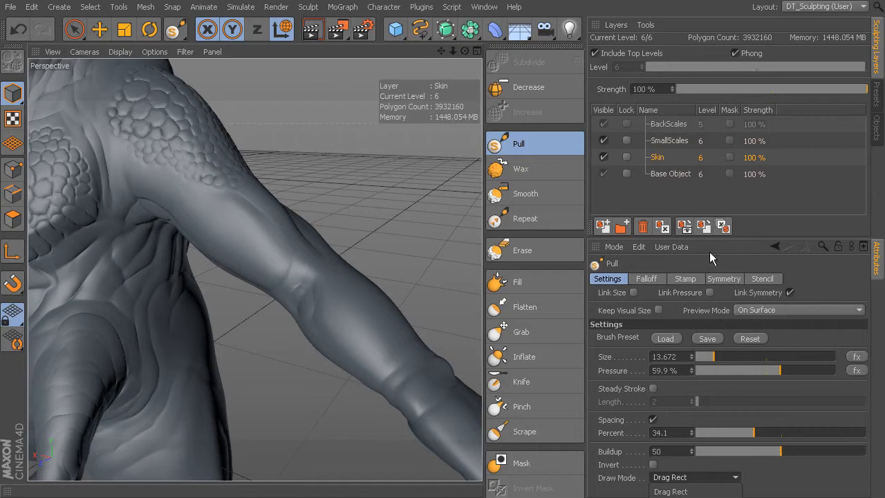
{"action": "left_click_drag", "start_coordinate": [719, 237], "coordinate": [719, 201]}
{"action": "left_click", "coordinate": [690, 442]}
{"action": "left_click", "coordinate": [672, 483]}
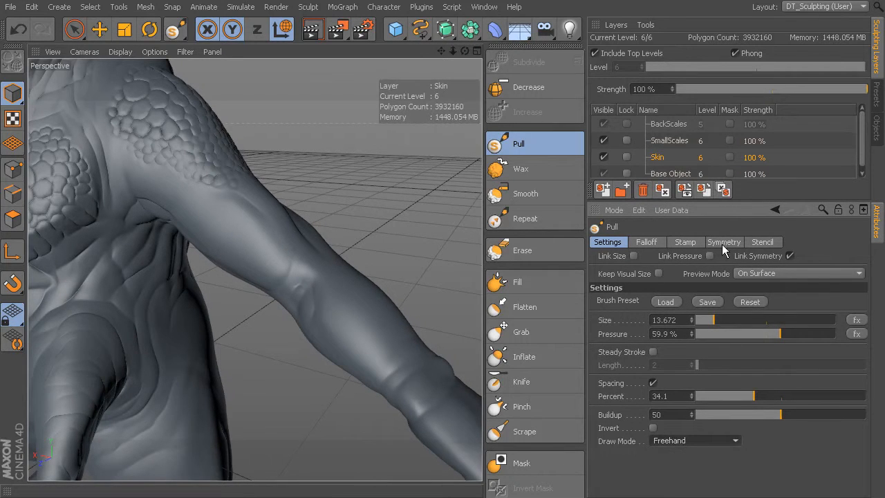
{"action": "left_click_drag", "start_coordinate": [729, 201], "coordinate": [730, 250]}
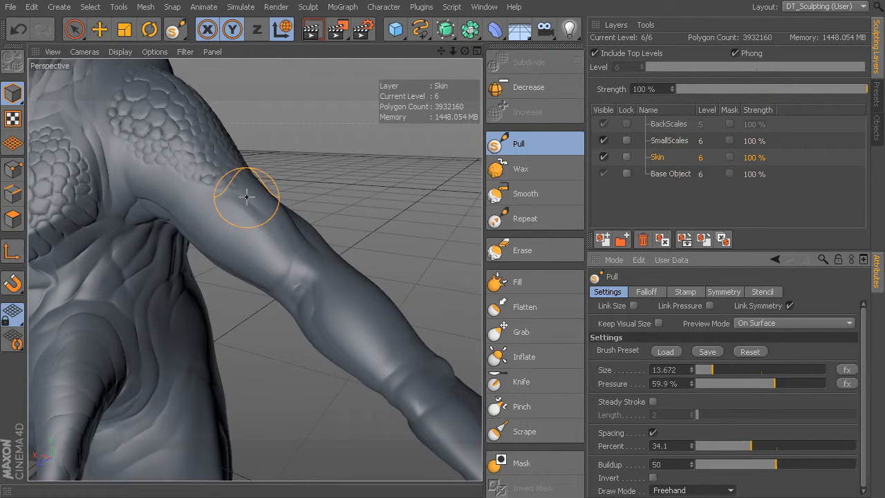
- Increase the Pull brush's size to 19.922 and enable X (YZ) symmetry
{"action": "mouse_move", "coordinate": [383, 256]}
{"action": "left_mouse_down", "text": "alt"}
{"action": "mouse_move", "coordinate": [255, 269]}
{"action": "mouse_move", "coordinate": [336, 211]}
{"action": "mouse_move", "coordinate": [257, 267]}
{"action": "mouse_move", "coordinate": [284, 250]}
{"action": "left_mouse_up", "text": "alt"}
{"action": "middle_click_drag", "start_coordinate": [269, 261], "coordinate": [283, 257]}
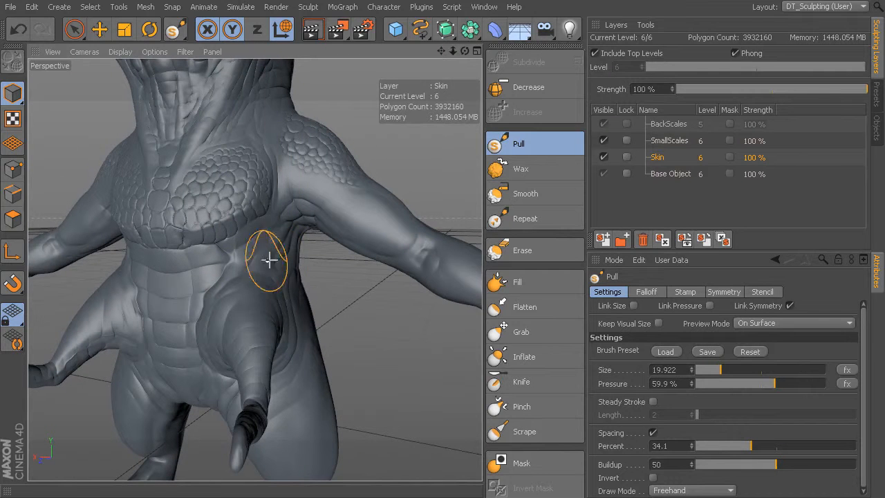
{"action": "left_click_drag", "start_coordinate": [239, 272], "coordinate": [248, 268], "text": "alt"}
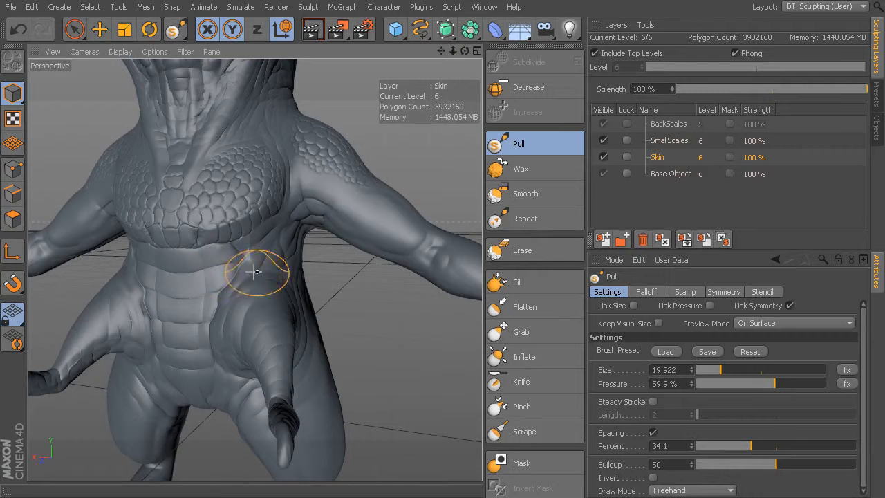
{"action": "left_click", "coordinate": [723, 293]}
{"action": "left_click", "coordinate": [622, 351]}
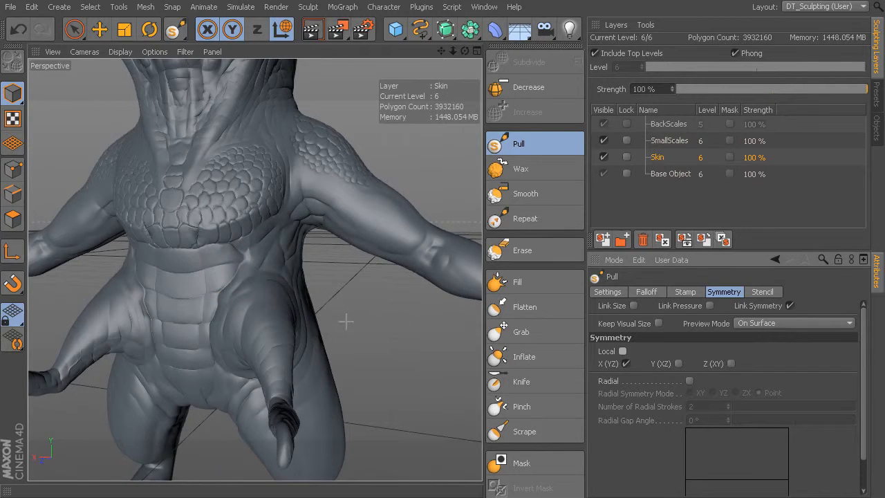
- Paint bumpy skin detail symmetrically over the arms, the sides of the abdomen, the lower limbs and the front of the thighs
{"action": "left_click_drag", "start_coordinate": [346, 321], "coordinate": [257, 288], "text": "alt"}
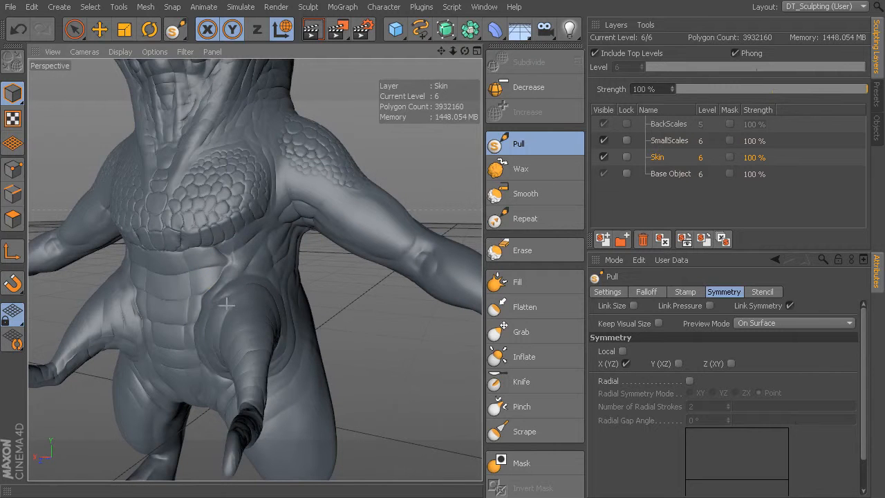
{"action": "middle_click_drag", "start_coordinate": [251, 275], "coordinate": [262, 251]}
{"action": "middle_click_drag", "start_coordinate": [285, 287], "coordinate": [316, 211], "text": "alt"}
{"action": "left_click_drag", "start_coordinate": [318, 228], "coordinate": [348, 247], "text": "alt"}
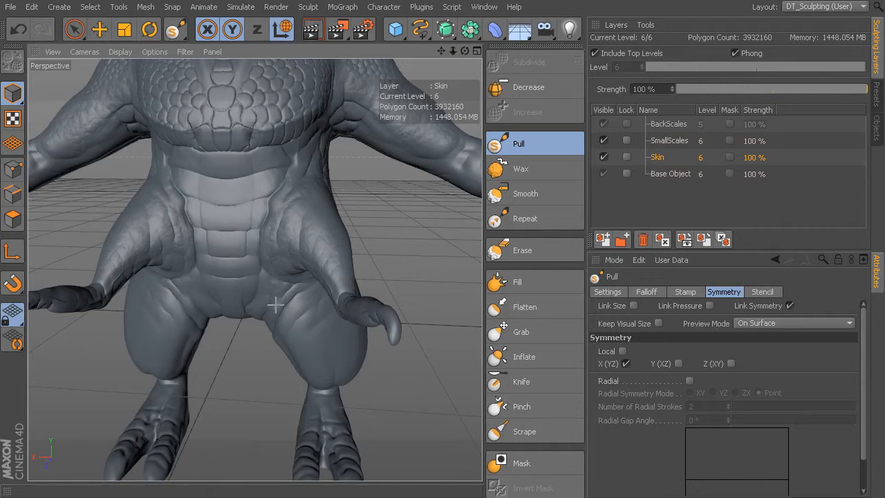
{"action": "left_click_drag", "start_coordinate": [320, 269], "coordinate": [322, 279], "text": "alt"}
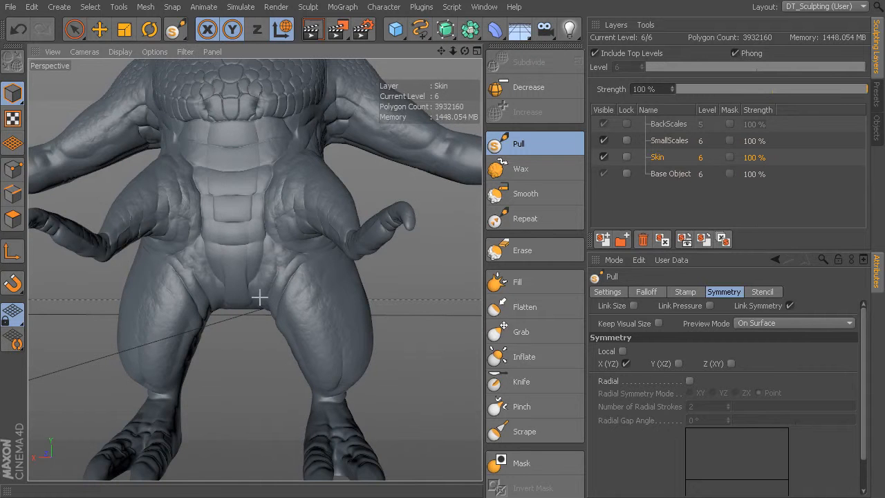
{"action": "mouse_move", "coordinate": [322, 320]}
{"action": "left_mouse_down", "text": "alt"}
{"action": "mouse_move", "coordinate": [362, 385]}
{"action": "mouse_move", "coordinate": [362, 319]}
{"action": "mouse_move", "coordinate": [290, 406]}
{"action": "left_mouse_up", "text": "alt"}
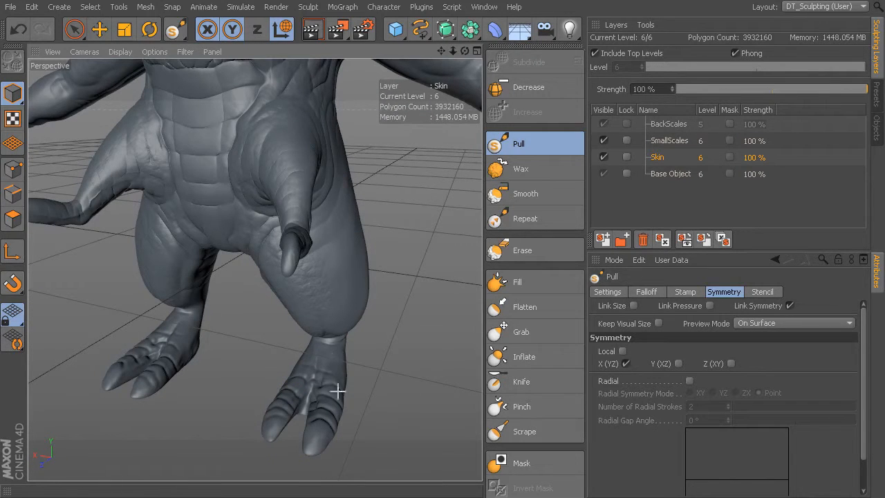
- Cover the outer sides and backs of the legs and the hips with the skin texture
{"action": "mouse_move", "coordinate": [277, 317]}
{"action": "left_mouse_down", "text": "alt"}
{"action": "mouse_move", "coordinate": [251, 265]}
{"action": "mouse_move", "coordinate": [314, 346]}
{"action": "left_mouse_up", "text": "alt"}
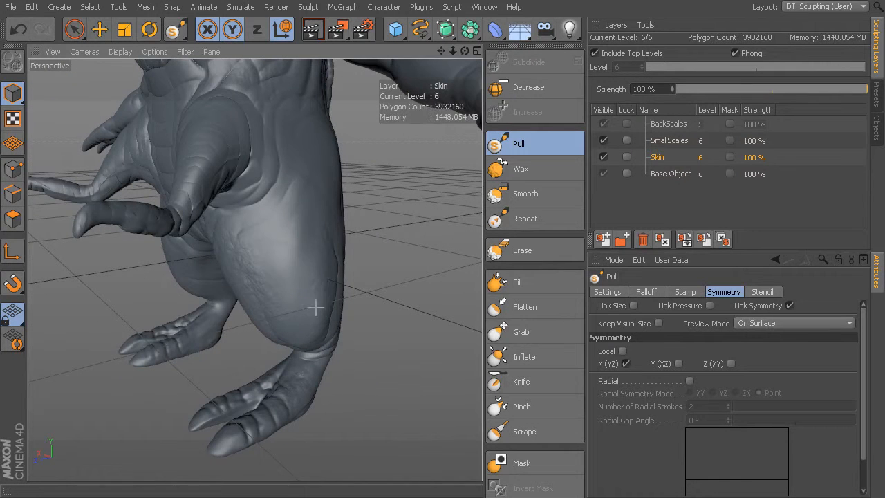
{"action": "mouse_move", "coordinate": [307, 198]}
{"action": "left_mouse_down", "text": "alt"}
{"action": "mouse_move", "coordinate": [301, 258]}
{"action": "mouse_move", "coordinate": [256, 306]}
{"action": "left_mouse_up", "text": "alt"}
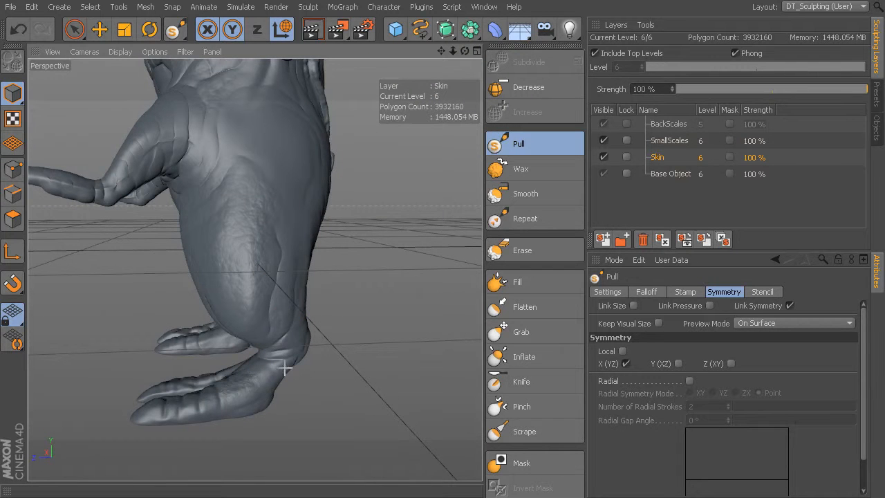
{"action": "mouse_move", "coordinate": [322, 152]}
{"action": "left_mouse_down", "text": "alt"}
{"action": "mouse_move", "coordinate": [254, 270]}
{"action": "mouse_move", "coordinate": [340, 330]}
{"action": "mouse_move", "coordinate": [271, 300]}
{"action": "left_mouse_up", "text": "alt"}
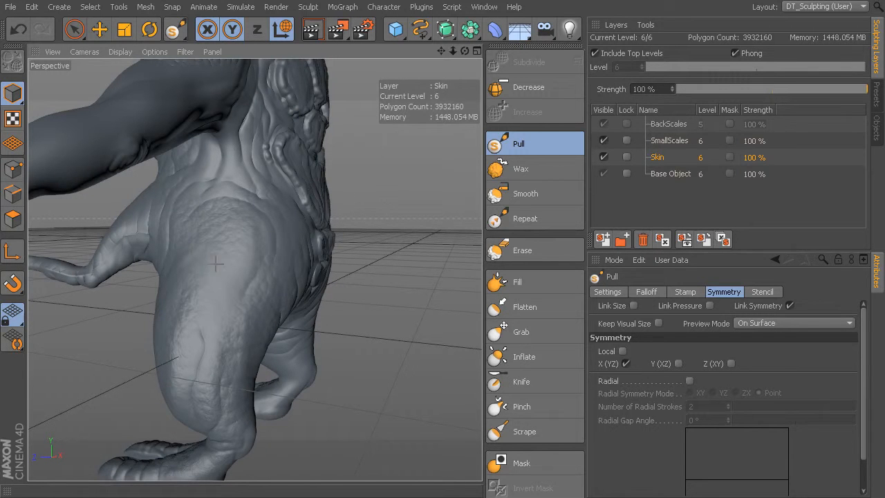
{"action": "mouse_move", "coordinate": [283, 231]}
{"action": "left_mouse_down", "text": "alt"}
{"action": "mouse_move", "coordinate": [286, 283]}
{"action": "mouse_move", "coordinate": [174, 381]}
{"action": "left_mouse_up", "text": "alt"}
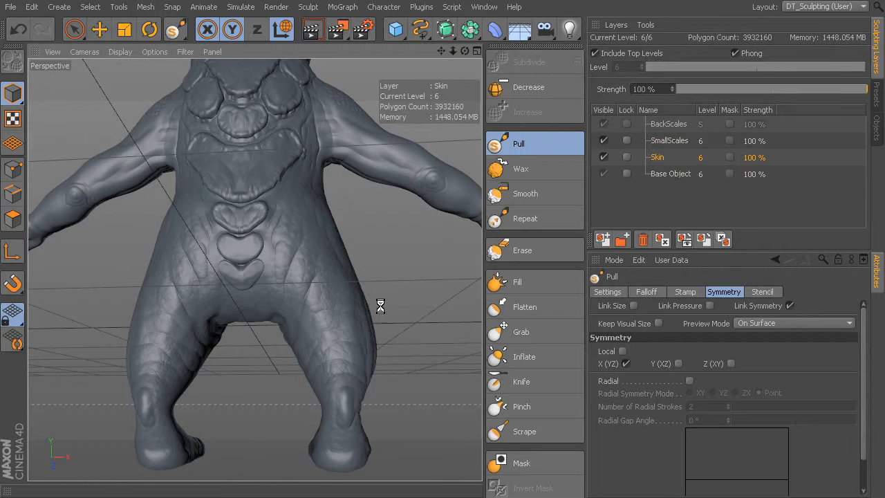
{"action": "mouse_move", "coordinate": [362, 253]}
{"action": "left_mouse_down", "text": "alt"}
{"action": "mouse_move", "coordinate": [385, 337]}
{"action": "mouse_move", "coordinate": [360, 340]}
{"action": "mouse_move", "coordinate": [279, 243]}
{"action": "left_mouse_up", "text": "alt"}
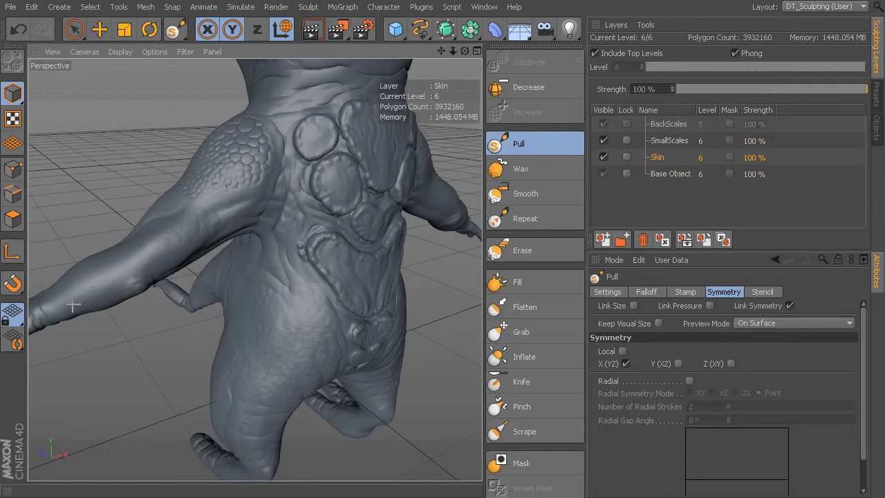
- Paint the skin texture along the upper arm, forearm, wrist and back of the hand
{"action": "left_click_drag", "start_coordinate": [203, 204], "coordinate": [356, 238], "text": "alt"}
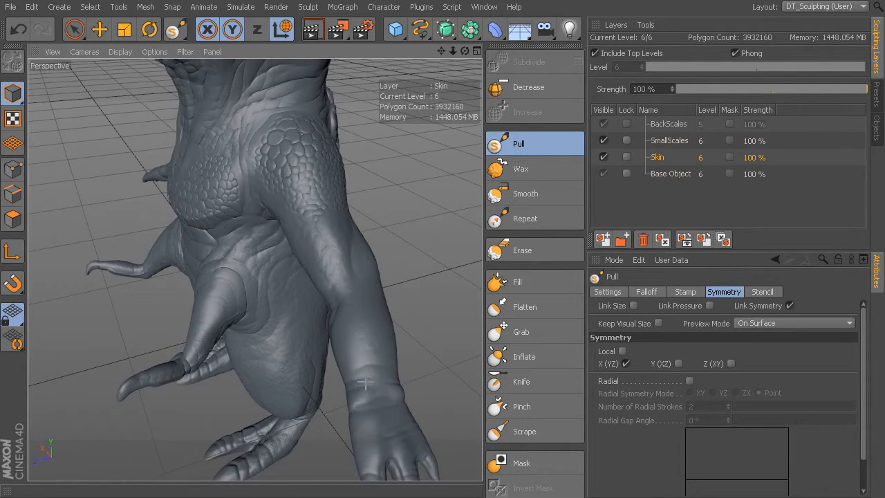
{"action": "middle_click_drag", "start_coordinate": [392, 294], "coordinate": [298, 170], "text": "alt"}
{"action": "left_click_drag", "start_coordinate": [297, 170], "coordinate": [381, 256], "text": "alt"}
{"action": "right_click_drag", "start_coordinate": [381, 256], "coordinate": [422, 257], "text": "alt"}
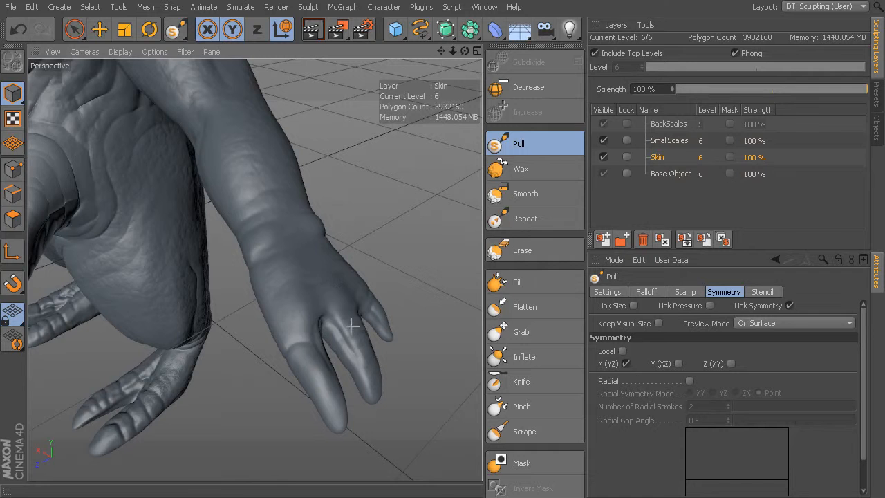
{"action": "left_click_drag", "start_coordinate": [269, 265], "coordinate": [188, 296], "text": "alt"}
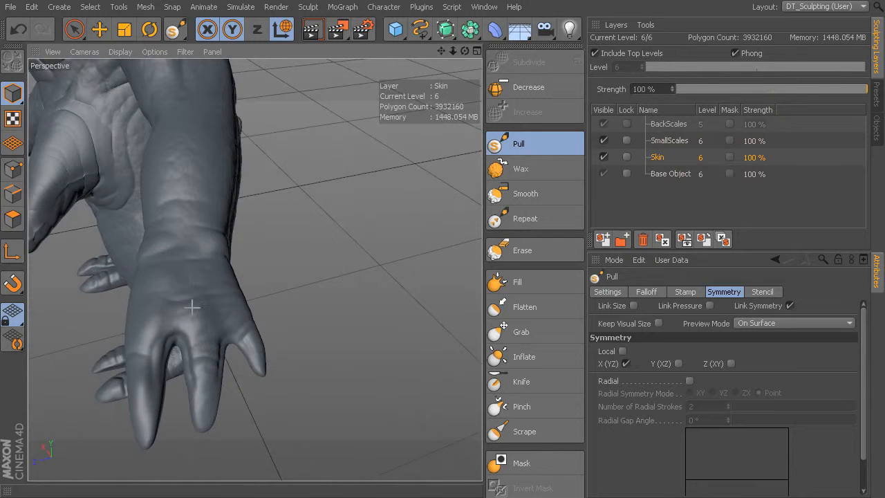
- Add skin detail to the flanks of the torso and along the small lower limbs
{"action": "left_click_drag", "start_coordinate": [232, 260], "coordinate": [377, 235], "text": "alt"}
{"action": "middle_click_drag", "start_coordinate": [276, 235], "coordinate": [360, 291], "text": "alt"}
{"action": "left_click_drag", "start_coordinate": [360, 290], "coordinate": [328, 294], "text": "alt"}
{"action": "left_click_drag", "start_coordinate": [255, 269], "coordinate": [168, 267], "text": "alt"}
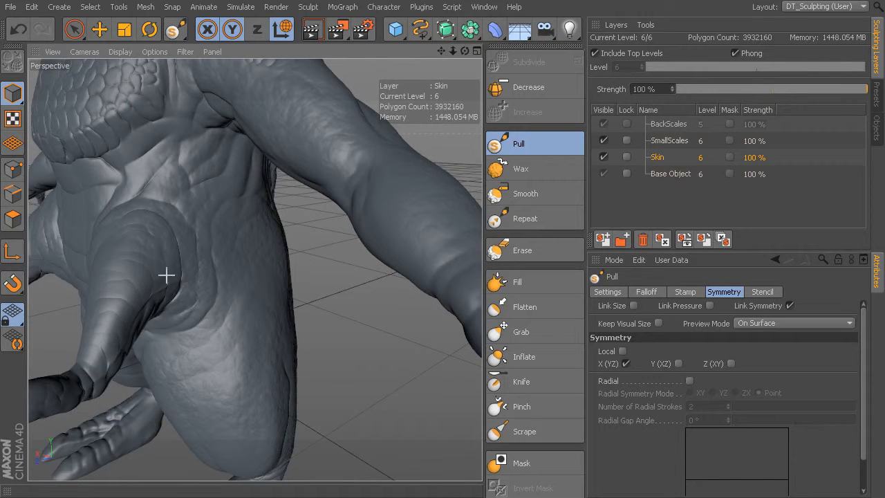
{"action": "mouse_move", "coordinate": [175, 294]}
{"action": "left_mouse_down", "text": "alt"}
{"action": "mouse_move", "coordinate": [253, 263]}
{"action": "mouse_move", "coordinate": [148, 300]}
{"action": "left_mouse_up", "text": "alt"}
{"action": "middle_click_drag", "start_coordinate": [166, 304], "coordinate": [184, 300]}
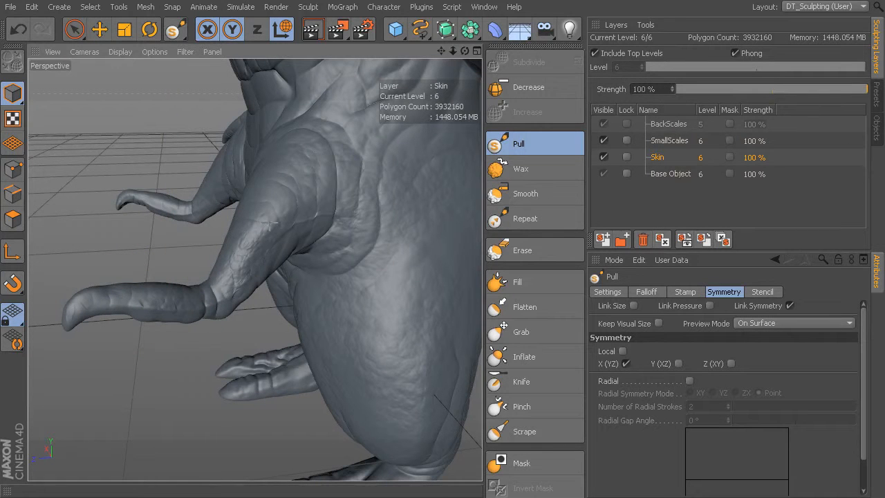
- Sculpt skin detail around the neck folds, above the shoulder scales and beside the upper back plates
{"action": "mouse_move", "coordinate": [283, 345]}
{"action": "left_mouse_down", "text": "alt"}
{"action": "mouse_move", "coordinate": [281, 317]}
{"action": "mouse_move", "coordinate": [249, 320]}
{"action": "mouse_move", "coordinate": [294, 261]}
{"action": "mouse_move", "coordinate": [345, 261]}
{"action": "left_mouse_up", "text": "alt"}
{"action": "right_click_drag", "start_coordinate": [346, 261], "coordinate": [255, 271], "text": "alt"}
{"action": "left_click_drag", "start_coordinate": [255, 271], "coordinate": [404, 255], "text": "alt"}
{"action": "left_click_drag", "start_coordinate": [347, 186], "coordinate": [312, 215], "text": "alt"}
{"action": "left_click_drag", "start_coordinate": [312, 268], "coordinate": [192, 266], "text": "alt"}
{"action": "right_click_drag", "start_coordinate": [193, 266], "coordinate": [226, 256], "text": "alt"}
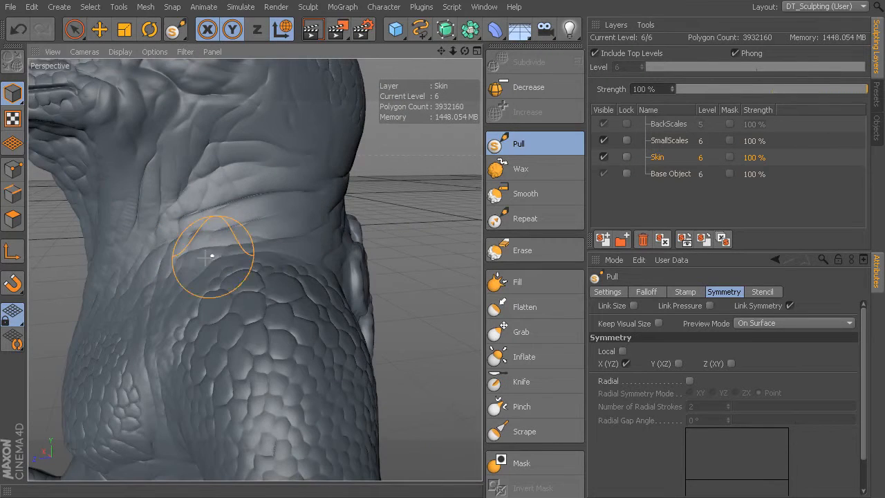
{"action": "left_click_drag", "start_coordinate": [328, 256], "coordinate": [203, 239], "text": "alt"}
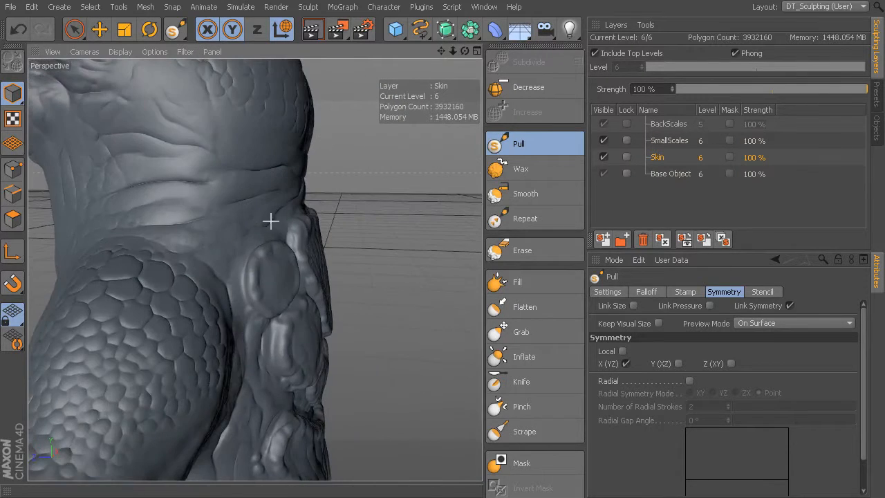
{"action": "left_click_drag", "start_coordinate": [283, 148], "coordinate": [296, 260], "text": "alt"}
{"action": "left_click_drag", "start_coordinate": [160, 227], "coordinate": [270, 235], "text": "alt"}
{"action": "left_click_drag", "start_coordinate": [173, 300], "coordinate": [413, 251], "text": "alt"}
{"action": "middle_click_drag", "start_coordinate": [398, 284], "coordinate": [334, 134], "text": "alt"}
- Paint skin detail over the lower abdomen and the outer ends of the belly plates
{"action": "scroll", "coordinate": [349, 161], "scroll_direction": "down", "scroll_amount": 5}
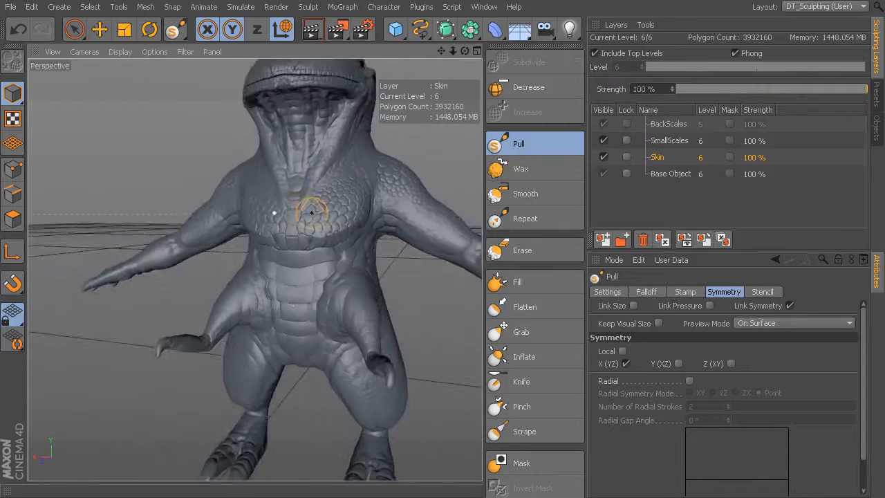
{"action": "middle_click_drag", "start_coordinate": [321, 236], "coordinate": [300, 196], "text": "alt"}
{"action": "scroll", "coordinate": [300, 198], "scroll_direction": "up", "scroll_amount": 4}
{"action": "scroll", "coordinate": [338, 249], "scroll_direction": "up", "scroll_amount": 3}
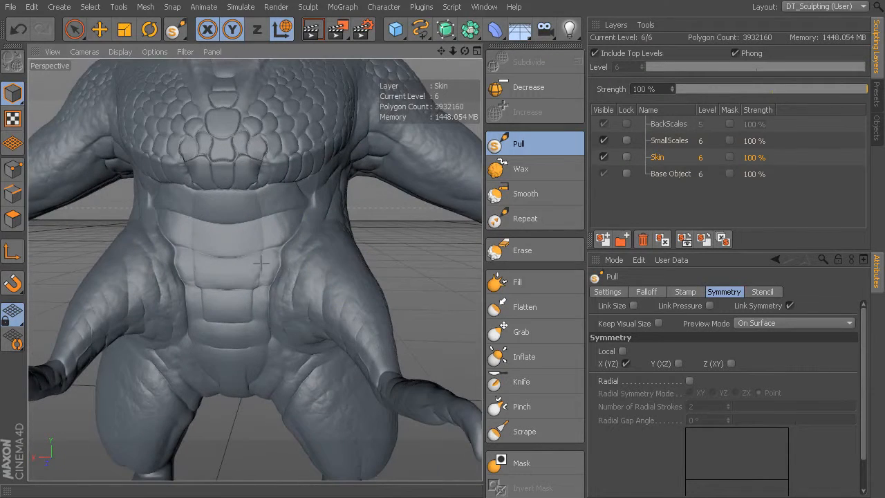
{"action": "left_click_drag", "start_coordinate": [309, 290], "coordinate": [253, 269], "text": "alt"}
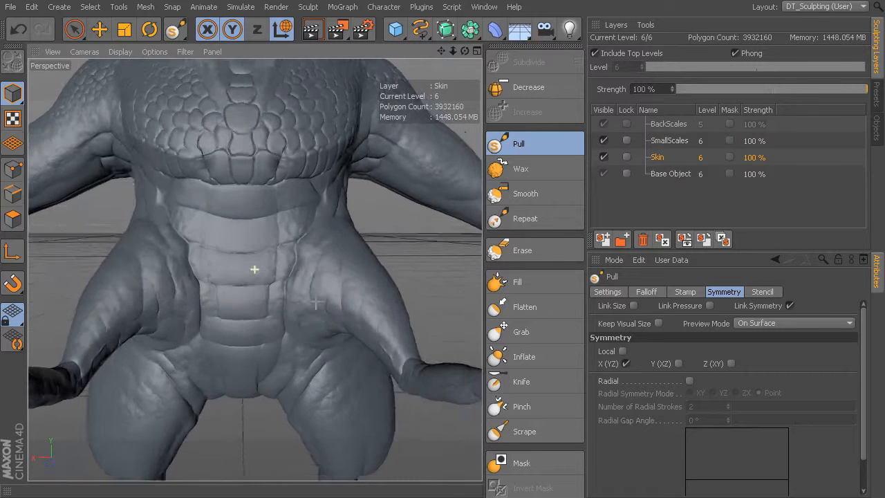
{"action": "right_click_drag", "start_coordinate": [253, 269], "coordinate": [323, 303], "text": "alt"}
{"action": "left_click_drag", "start_coordinate": [322, 303], "coordinate": [273, 269], "text": "alt"}
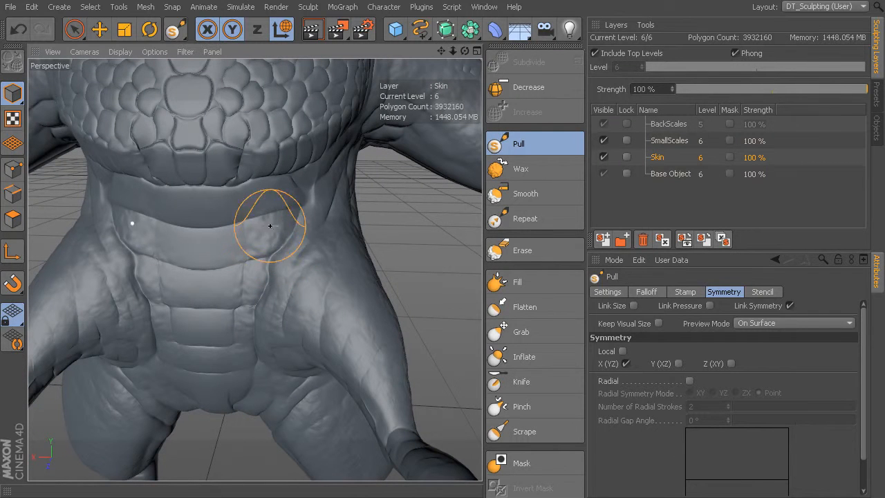
- Erase the skin texture from the smooth belly plates with the Erase brush, keeping it on the surrounding skin
{"action": "left_click", "coordinate": [521, 253]}
{"action": "middle_click_drag", "start_coordinate": [248, 243], "coordinate": [208, 247]}
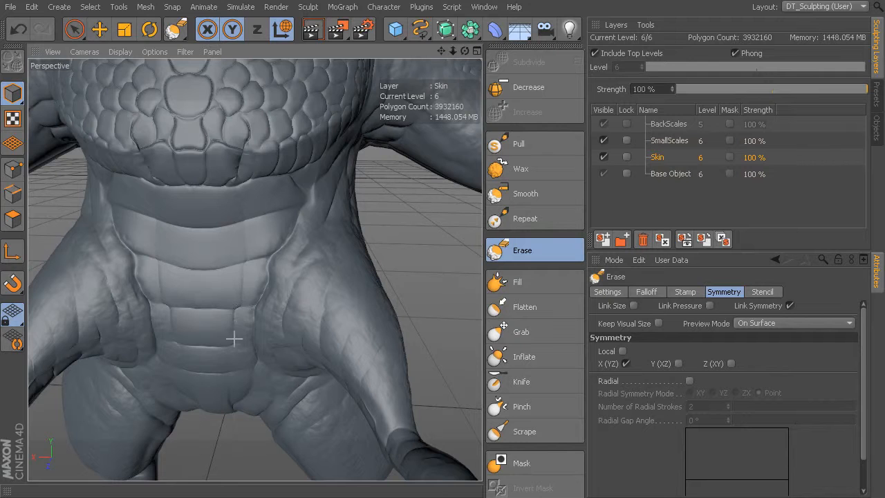
{"action": "left_click_drag", "start_coordinate": [256, 293], "coordinate": [198, 247], "text": "alt"}
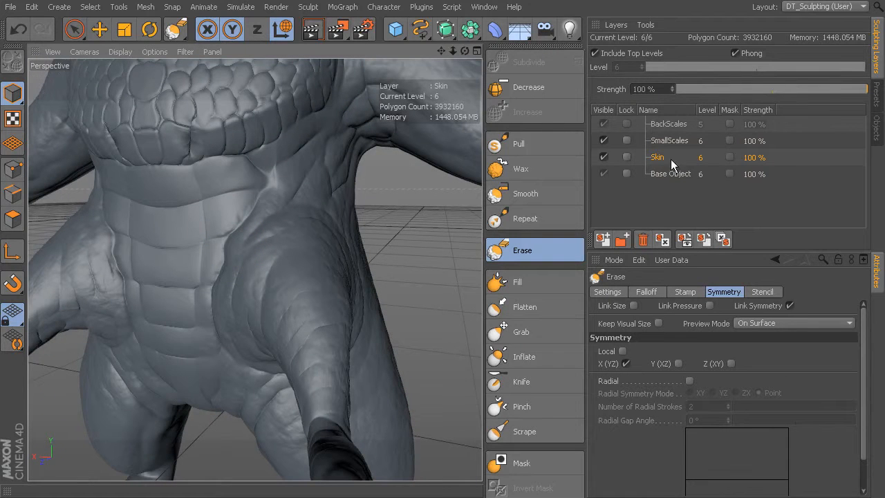
- Try a strength of 88 % on the Skin layer and restore it to 100 %
{"action": "left_click", "coordinate": [844, 88]}
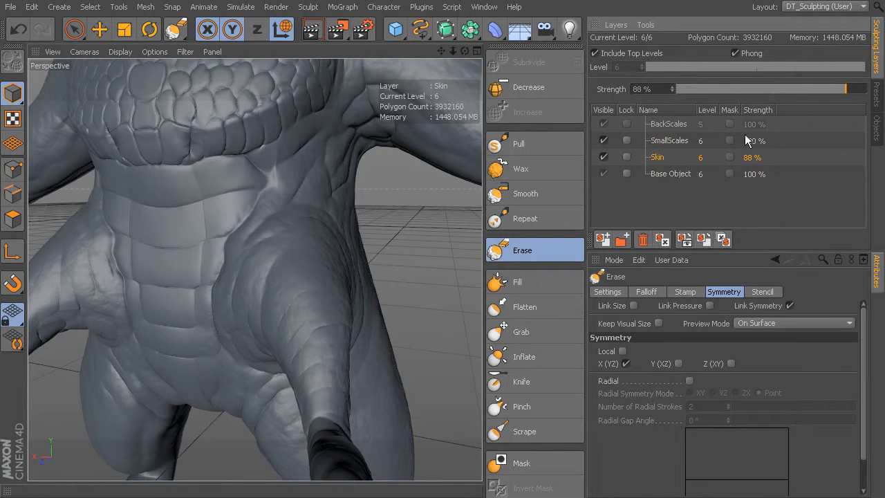
{"action": "left_click_drag", "start_coordinate": [872, 95], "coordinate": [884, 96]}
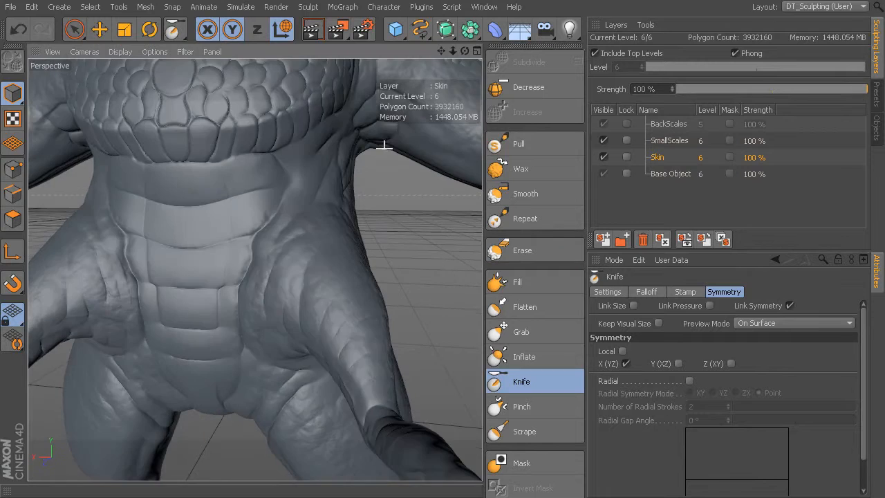
- Load the noise_06 sculpt brush preset from the Noise preset folder
{"action": "mouse_move", "coordinate": [365, 148]}
{"action": "left_mouse_down", "text": "alt"}
{"action": "mouse_move", "coordinate": [253, 263]}
{"action": "mouse_move", "coordinate": [279, 222]}
{"action": "mouse_move", "coordinate": [352, 245]}
{"action": "mouse_move", "coordinate": [233, 228]}
{"action": "mouse_move", "coordinate": [253, 227]}
{"action": "mouse_move", "coordinate": [258, 269]}
{"action": "mouse_move", "coordinate": [270, 281]}
{"action": "mouse_move", "coordinate": [253, 269]}
{"action": "mouse_move", "coordinate": [270, 249]}
{"action": "left_mouse_up", "text": "alt"}
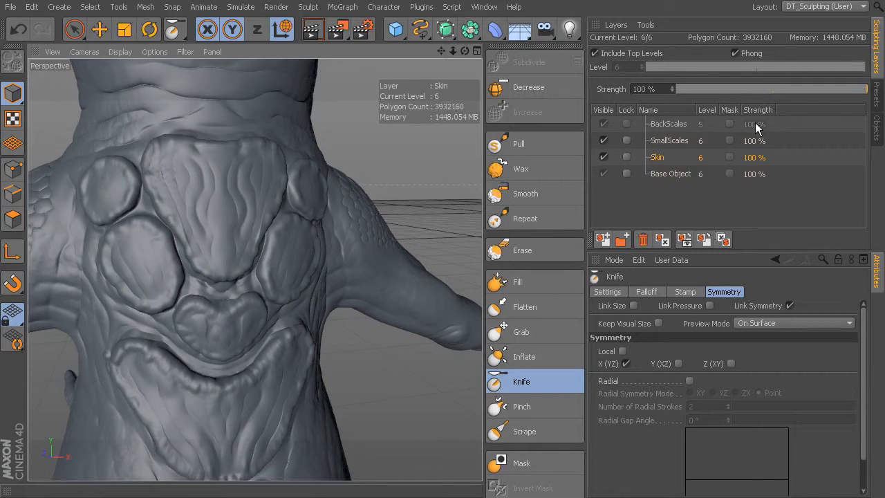
{"action": "left_click_drag", "start_coordinate": [346, 261], "coordinate": [292, 211], "text": "alt"}
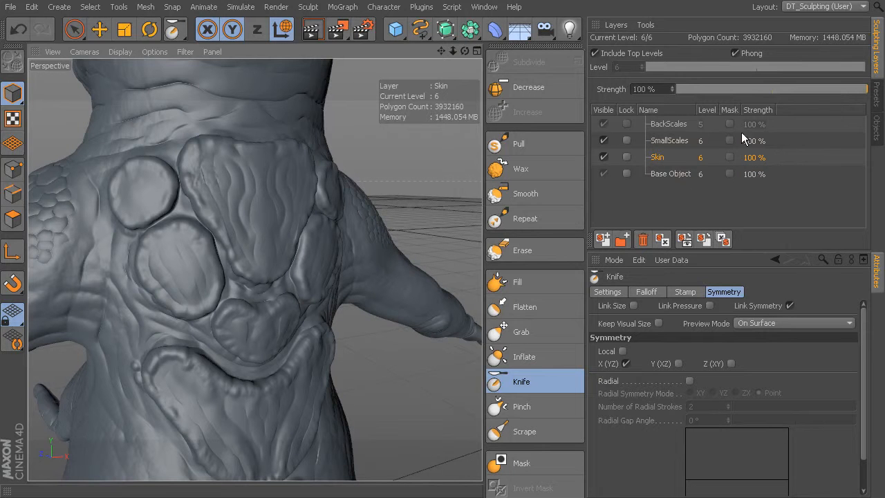
{"action": "left_click", "coordinate": [870, 104]}
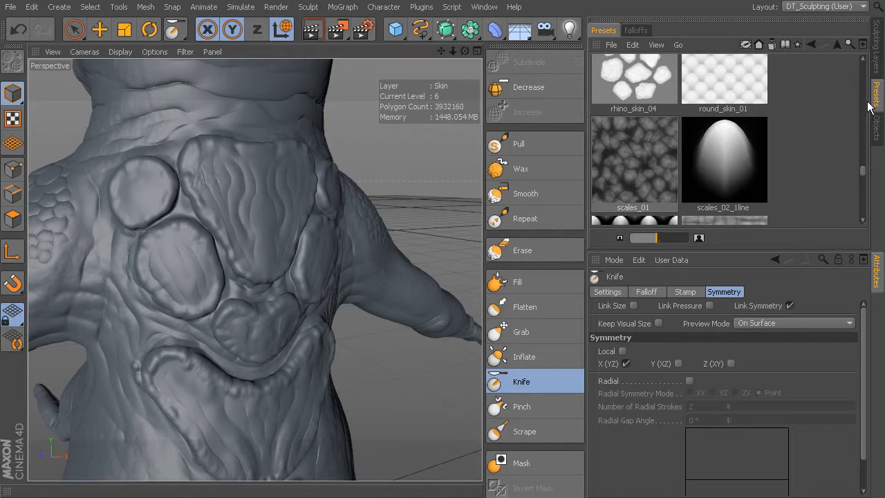
{"action": "left_click", "coordinate": [837, 45]}
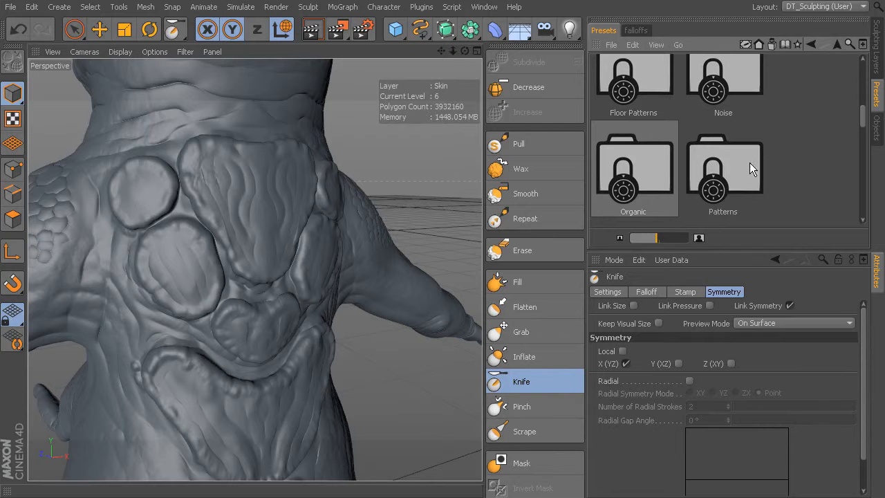
{"action": "double_click", "coordinate": [747, 83]}
{"action": "left_click_drag", "start_coordinate": [864, 112], "coordinate": [864, 150]}
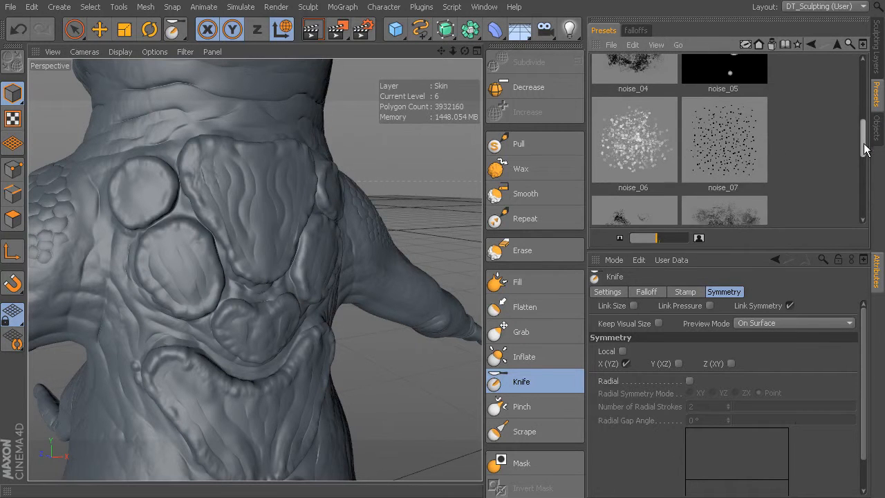
{"action": "left_click", "coordinate": [644, 151]}
{"action": "double_click", "coordinate": [643, 150]}
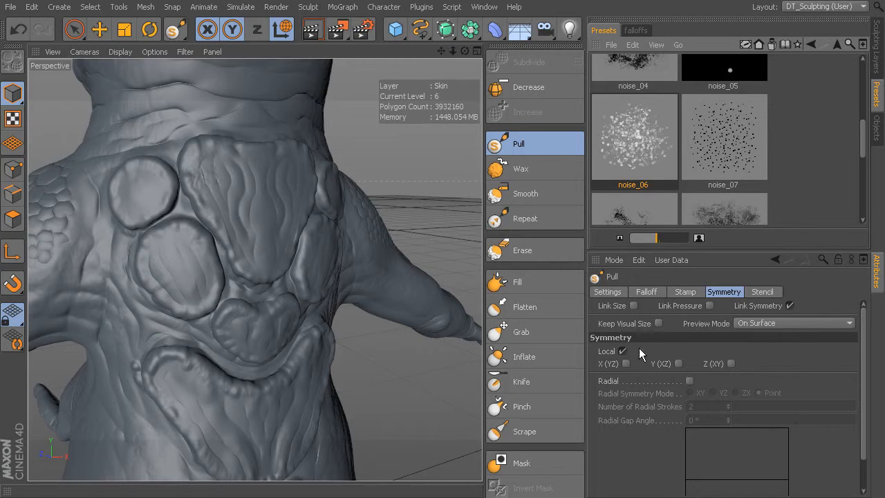
- Mirror the Pull brush across X (YZ) with Local symmetry off and check its stamp image
{"action": "left_click", "coordinate": [626, 364]}
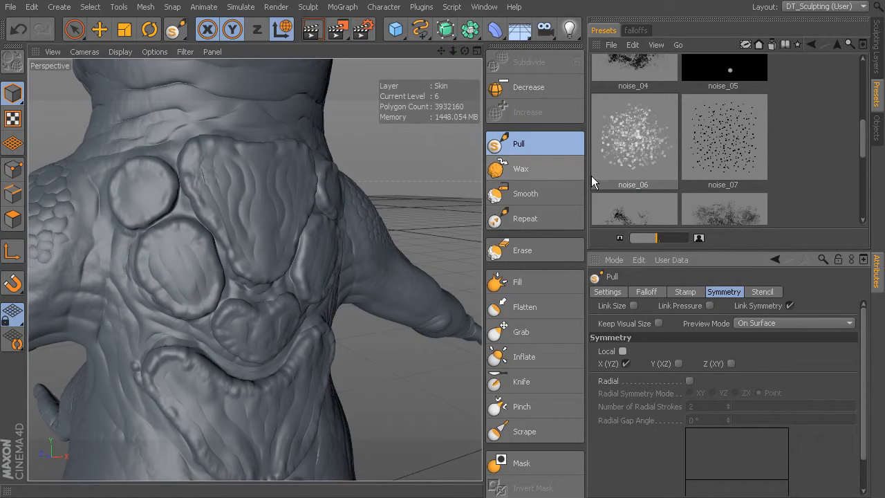
{"action": "left_click", "coordinate": [643, 294]}
{"action": "left_click", "coordinate": [686, 293]}
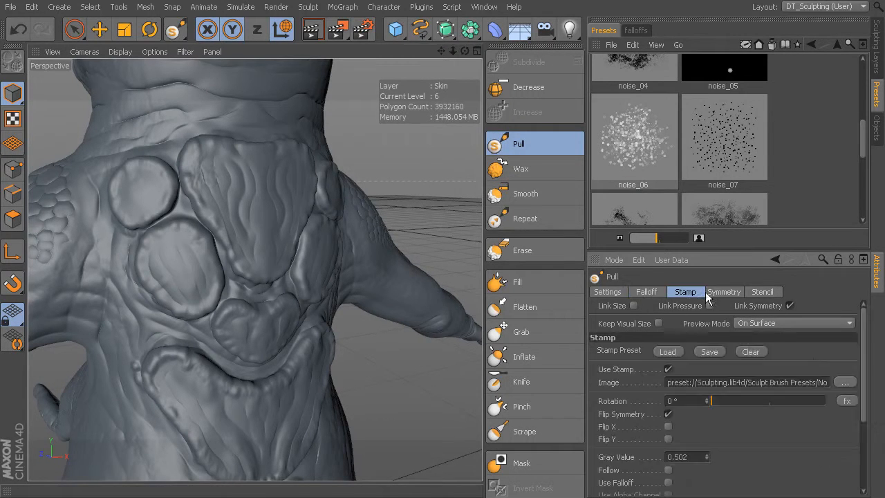
{"action": "left_click_drag", "start_coordinate": [863, 323], "coordinate": [863, 399]}
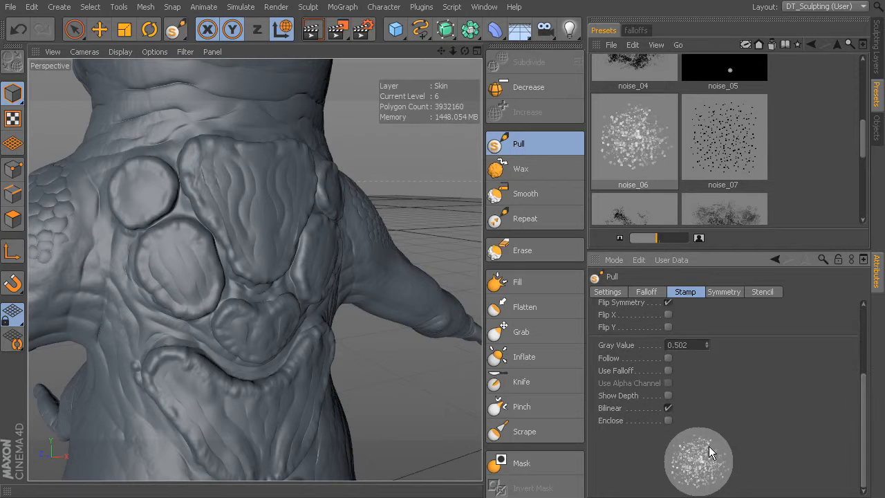
- Adjust the brush size and pressure while testing the noise stamp on the oval plate of the upper back
{"action": "mouse_move", "coordinate": [309, 257]}
{"action": "left_mouse_down", "text": "alt"}
{"action": "mouse_move", "coordinate": [256, 279]}
{"action": "mouse_move", "coordinate": [239, 277]}
{"action": "left_mouse_up", "text": "alt"}
{"action": "mouse_move", "coordinate": [270, 250]}
{"action": "middle_mouse_down"}
{"action": "mouse_move", "coordinate": [209, 247]}
{"action": "mouse_move", "coordinate": [131, 275]}
{"action": "middle_mouse_up"}
{"action": "left_click_drag", "start_coordinate": [300, 229], "coordinate": [312, 239], "text": "alt"}
{"action": "mouse_move", "coordinate": [255, 269]}
{"action": "left_mouse_down", "text": "alt"}
{"action": "mouse_move", "coordinate": [251, 219]}
{"action": "mouse_move", "coordinate": [257, 227]}
{"action": "mouse_move", "coordinate": [243, 247]}
{"action": "left_mouse_up", "text": "alt"}
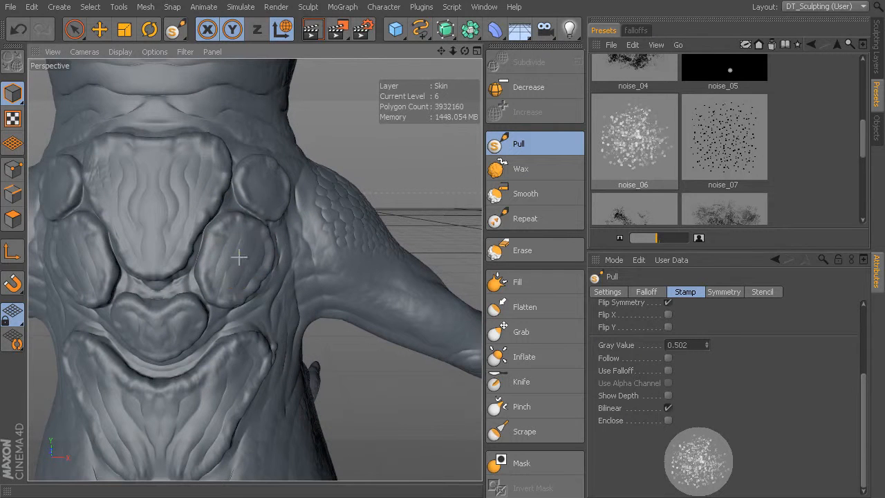
{"action": "middle_click_drag", "start_coordinate": [252, 261], "coordinate": [237, 261]}
{"action": "left_click_drag", "start_coordinate": [236, 232], "coordinate": [229, 244]}
{"action": "middle_click_drag", "start_coordinate": [257, 251], "coordinate": [261, 131]}
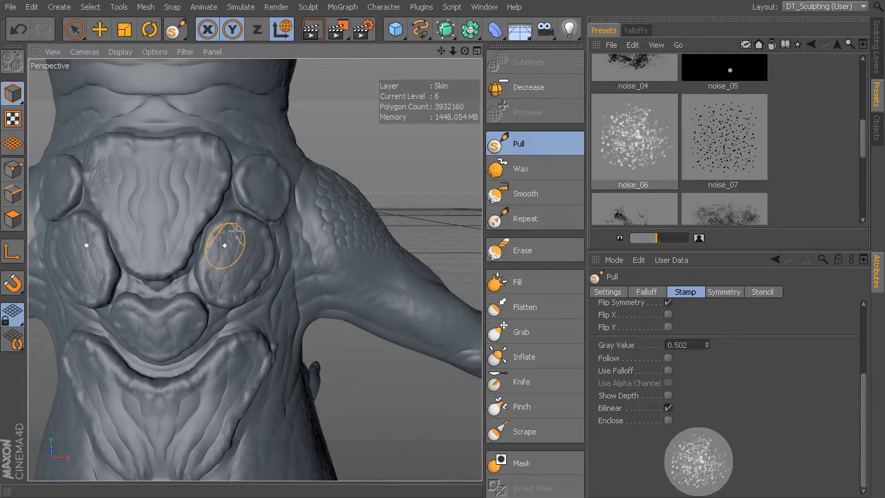
- Paint the noise texture over the oval plates and the small round plates of the upper back
{"action": "mouse_move", "coordinate": [302, 208]}
{"action": "left_mouse_down", "text": "alt"}
{"action": "mouse_move", "coordinate": [253, 267]}
{"action": "mouse_move", "coordinate": [346, 255]}
{"action": "mouse_move", "coordinate": [307, 303]}
{"action": "left_mouse_up", "text": "alt"}
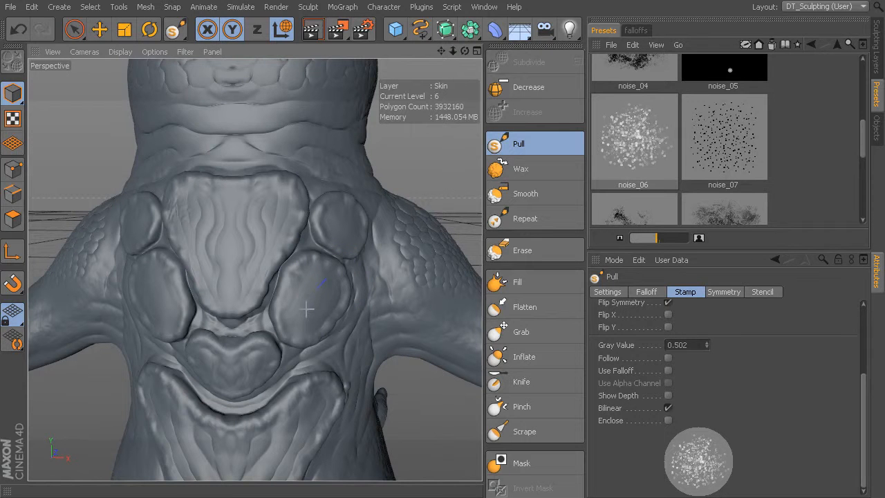
{"action": "left_click_drag", "start_coordinate": [298, 339], "coordinate": [296, 344]}
{"action": "left_click_drag", "start_coordinate": [321, 275], "coordinate": [338, 317]}
{"action": "left_click_drag", "start_coordinate": [343, 212], "coordinate": [334, 232]}
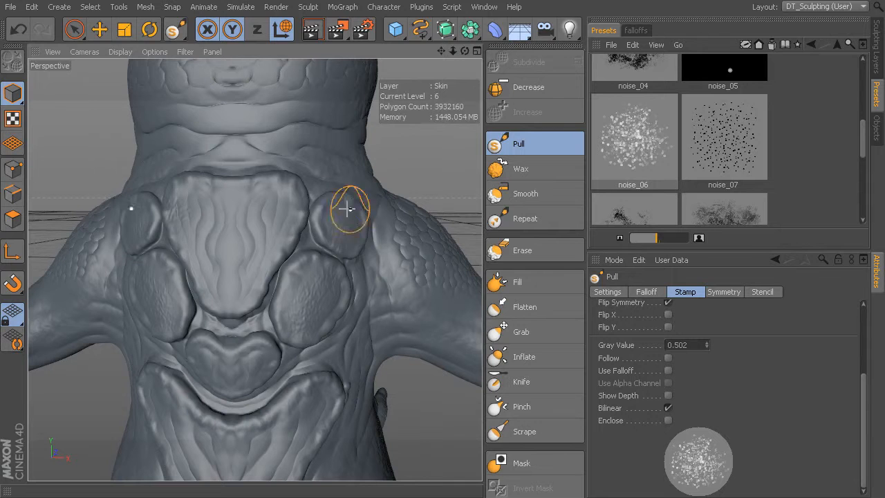
- Paint the noise texture over the large central back plate and the heart-shaped and broad plates down the lower back
{"action": "left_click_drag", "start_coordinate": [346, 214], "coordinate": [313, 221], "text": "alt"}
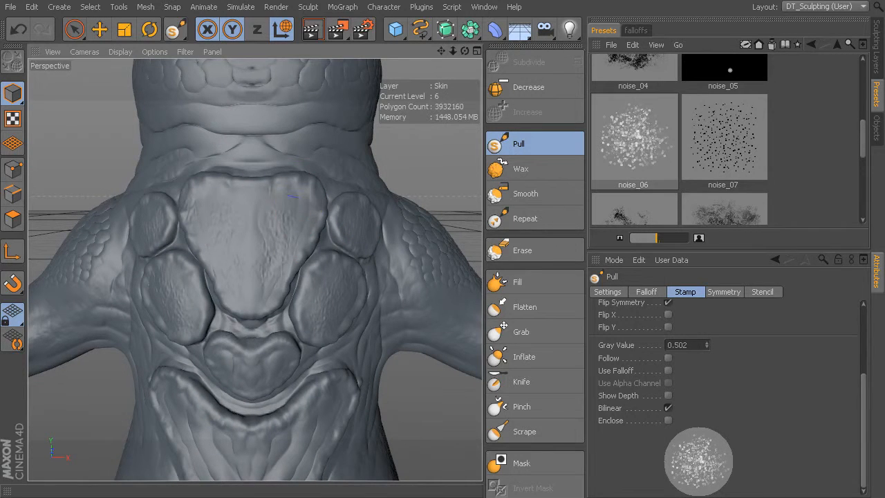
{"action": "left_click_drag", "start_coordinate": [321, 229], "coordinate": [344, 190], "text": "alt"}
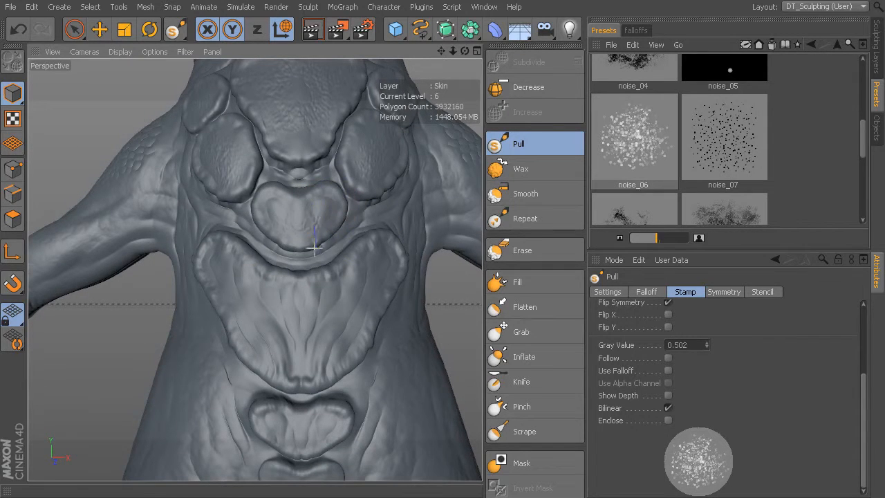
{"action": "left_click_drag", "start_coordinate": [329, 356], "coordinate": [296, 362]}
{"action": "left_click_drag", "start_coordinate": [363, 277], "coordinate": [302, 317]}
{"action": "middle_click_drag", "start_coordinate": [357, 305], "coordinate": [368, 218], "text": "alt"}
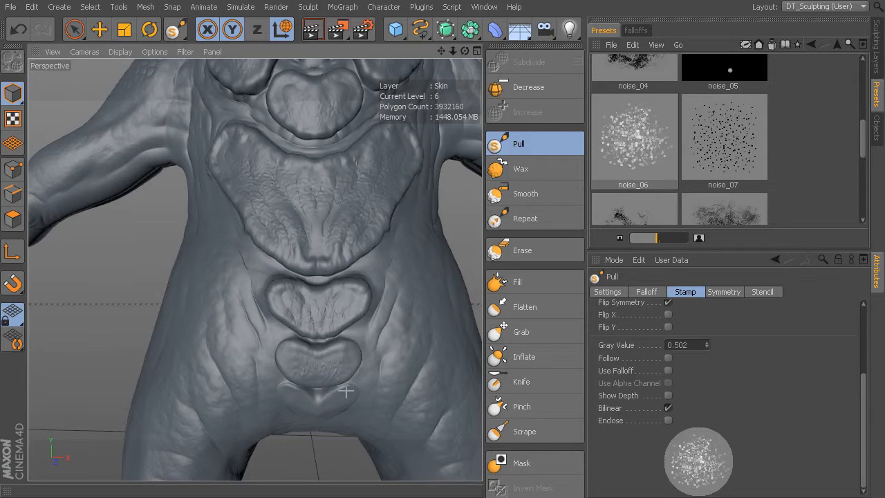
- Adjust the brush and paint noise texture over the chest scales, including the larger ones along the centre line
{"action": "mouse_move", "coordinate": [296, 257]}
{"action": "left_mouse_down", "text": "alt"}
{"action": "mouse_move", "coordinate": [306, 311]}
{"action": "mouse_move", "coordinate": [345, 241]}
{"action": "mouse_move", "coordinate": [254, 269]}
{"action": "left_mouse_up", "text": "alt"}
{"action": "mouse_move", "coordinate": [374, 308]}
{"action": "left_mouse_down", "text": "alt"}
{"action": "mouse_move", "coordinate": [361, 312]}
{"action": "mouse_move", "coordinate": [338, 275]}
{"action": "left_mouse_up", "text": "alt"}
{"action": "right_click_drag", "start_coordinate": [337, 274], "coordinate": [365, 295], "text": "alt"}
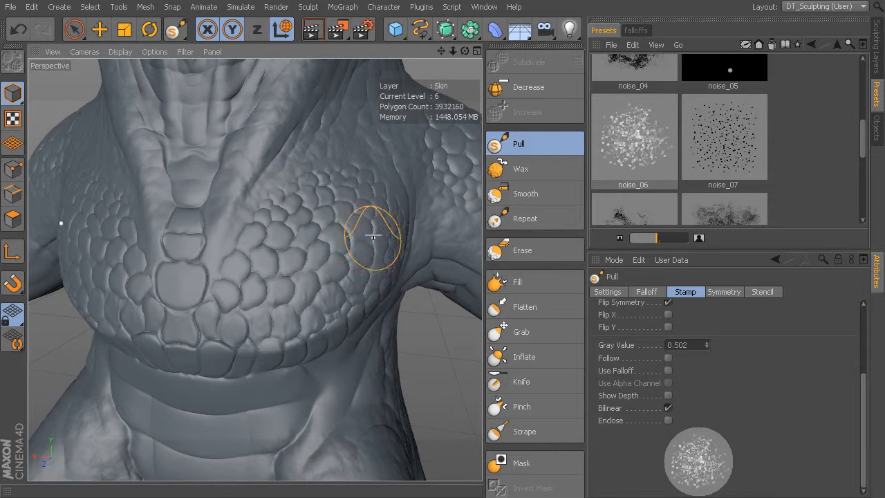
{"action": "middle_click_drag", "start_coordinate": [323, 251], "coordinate": [323, 159]}
{"action": "mouse_move", "coordinate": [336, 246]}
{"action": "middle_mouse_down"}
{"action": "mouse_move", "coordinate": [337, 120]}
{"action": "mouse_move", "coordinate": [322, 247]}
{"action": "middle_mouse_up"}
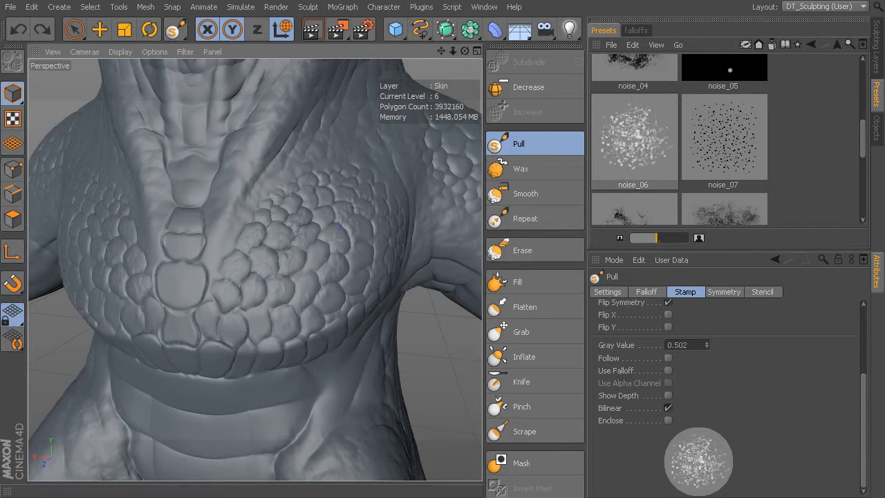
{"action": "mouse_move", "coordinate": [306, 294]}
{"action": "left_mouse_down", "text": "alt"}
{"action": "mouse_move", "coordinate": [253, 266]}
{"action": "mouse_move", "coordinate": [204, 220]}
{"action": "left_mouse_up", "text": "alt"}
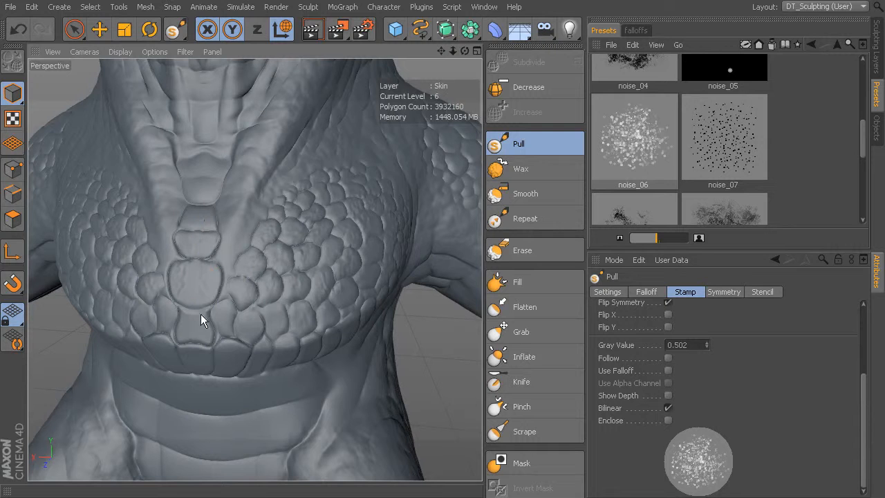
- Turn off Steady Stroke and paint noise texture over the bottom row of chest scales and the shoulder scales
{"action": "mouse_move", "coordinate": [231, 362]}
{"action": "left_mouse_down", "text": "alt"}
{"action": "mouse_move", "coordinate": [223, 297]}
{"action": "mouse_move", "coordinate": [247, 306]}
{"action": "mouse_move", "coordinate": [229, 242]}
{"action": "left_mouse_up", "text": "alt"}
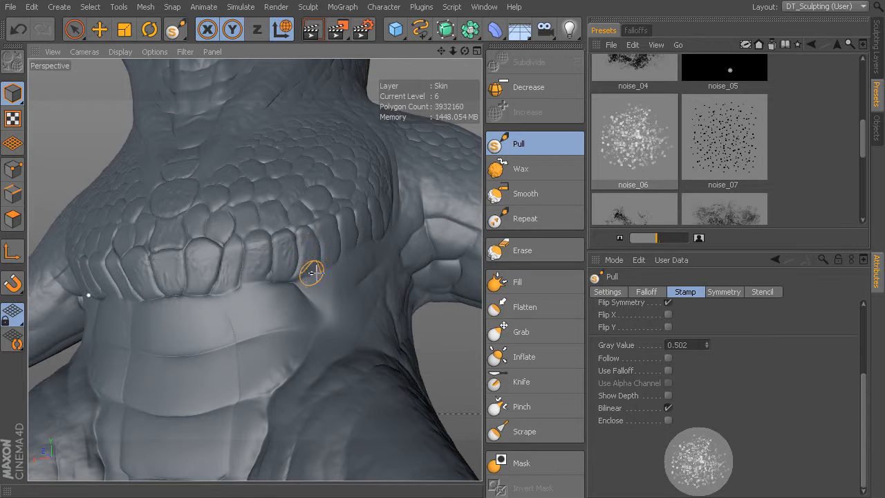
{"action": "left_click", "coordinate": [607, 292]}
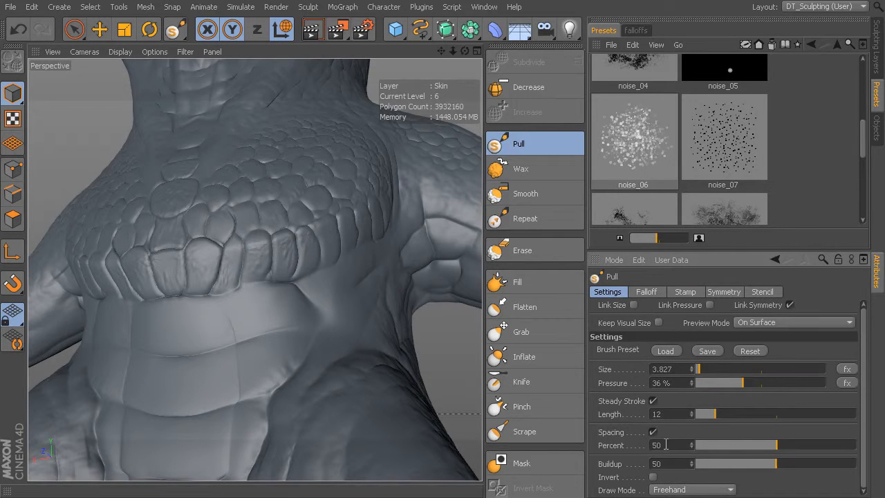
{"action": "left_click_drag", "start_coordinate": [295, 262], "coordinate": [242, 264], "text": "alt"}
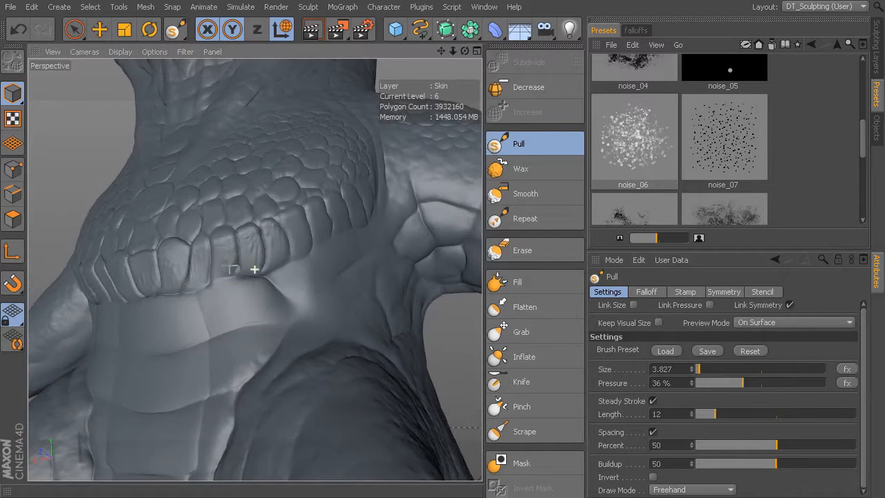
{"action": "left_click", "coordinate": [653, 401]}
{"action": "left_click_drag", "start_coordinate": [312, 272], "coordinate": [251, 224], "text": "alt"}
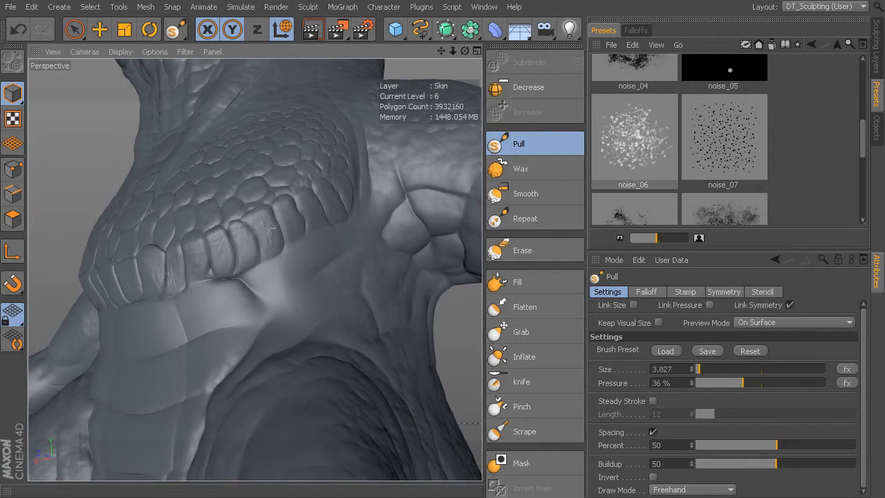
{"action": "mouse_move", "coordinate": [337, 211]}
{"action": "left_mouse_down", "text": "alt"}
{"action": "mouse_move", "coordinate": [390, 223]}
{"action": "mouse_move", "coordinate": [352, 234]}
{"action": "mouse_move", "coordinate": [297, 207]}
{"action": "left_mouse_up", "text": "alt"}
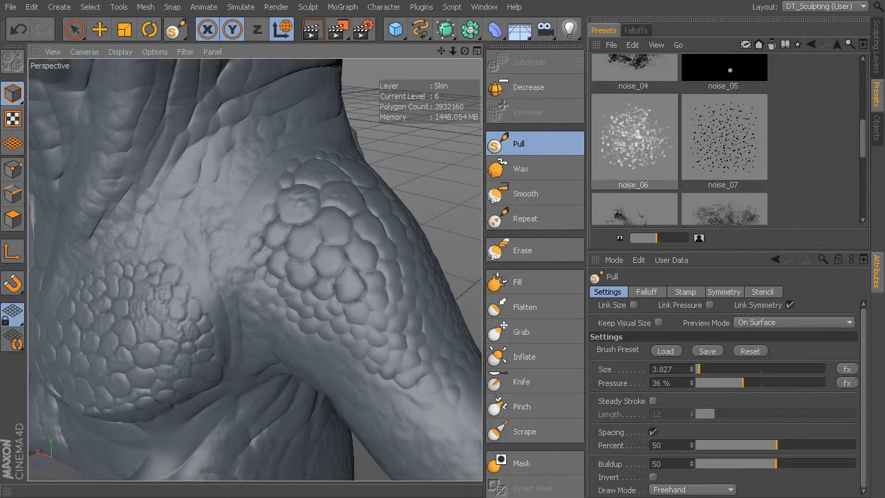
{"action": "mouse_move", "coordinate": [303, 241]}
{"action": "left_mouse_down", "text": "alt"}
{"action": "mouse_move", "coordinate": [253, 267]}
{"action": "mouse_move", "coordinate": [295, 234]}
{"action": "mouse_move", "coordinate": [287, 231]}
{"action": "mouse_move", "coordinate": [241, 259]}
{"action": "left_mouse_up", "text": "alt"}
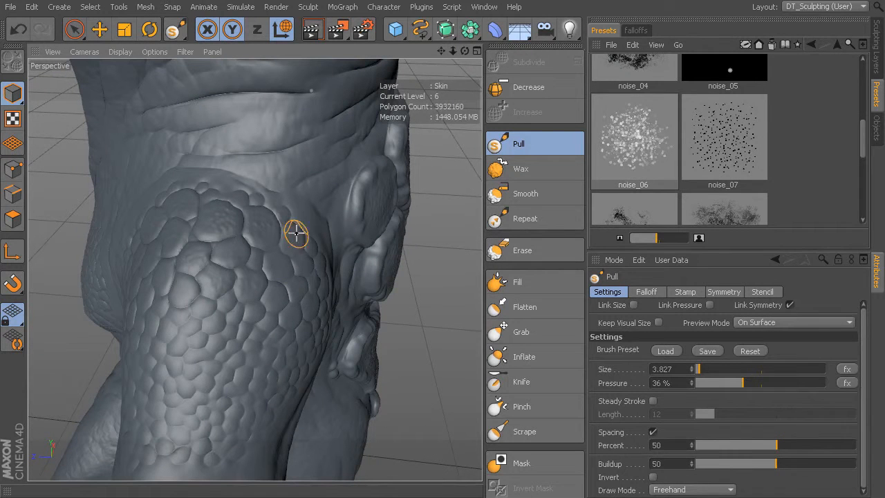
- Set the brush pressure to 66 % and paint noise texture over the upper back plates and their raised rims
{"action": "mouse_move", "coordinate": [323, 246]}
{"action": "left_mouse_down", "text": "alt"}
{"action": "mouse_move", "coordinate": [334, 213]}
{"action": "mouse_move", "coordinate": [254, 269]}
{"action": "left_mouse_up", "text": "alt"}
{"action": "right_click_drag", "start_coordinate": [254, 269], "coordinate": [317, 242], "text": "alt"}
{"action": "middle_click_drag", "start_coordinate": [309, 265], "coordinate": [289, 230]}
{"action": "mouse_move", "coordinate": [243, 247]}
{"action": "left_mouse_down"}
{"action": "mouse_move", "coordinate": [240, 270]}
{"action": "mouse_move", "coordinate": [249, 237]}
{"action": "left_mouse_up"}
{"action": "left_click_drag", "start_coordinate": [279, 210], "coordinate": [330, 222]}
{"action": "left_click_drag", "start_coordinate": [318, 297], "coordinate": [336, 228], "text": "alt"}
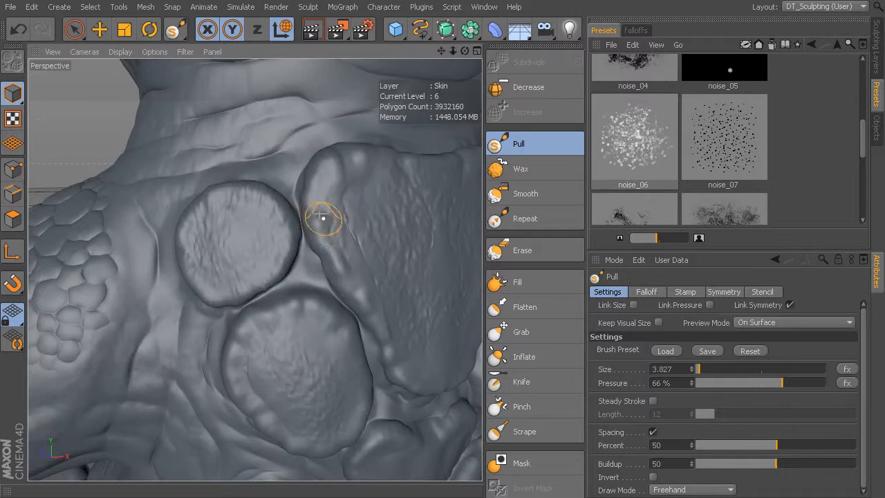
{"action": "left_click_drag", "start_coordinate": [399, 174], "coordinate": [293, 220], "text": "alt"}
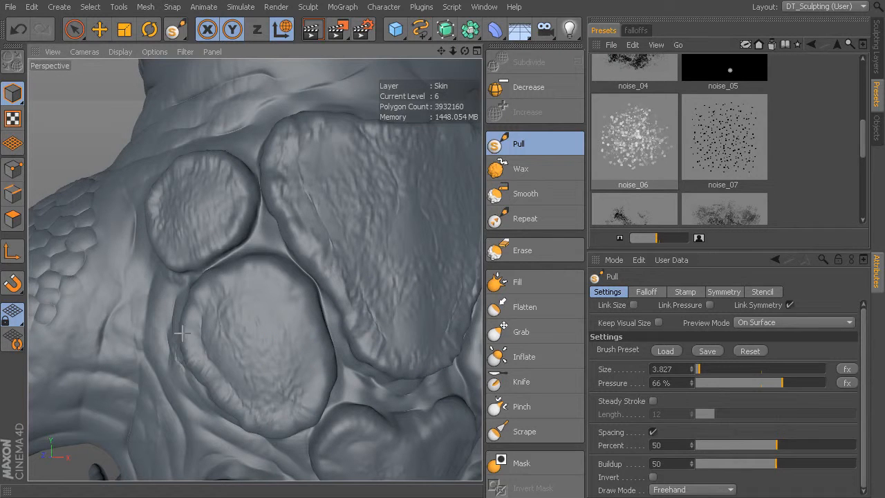
{"action": "mouse_move", "coordinate": [317, 410]}
{"action": "left_mouse_down", "text": "alt"}
{"action": "mouse_move", "coordinate": [297, 253]}
{"action": "mouse_move", "coordinate": [385, 277]}
{"action": "mouse_move", "coordinate": [336, 263]}
{"action": "mouse_move", "coordinate": [330, 245]}
{"action": "mouse_move", "coordinate": [253, 267]}
{"action": "mouse_move", "coordinate": [405, 259]}
{"action": "mouse_move", "coordinate": [395, 229]}
{"action": "mouse_move", "coordinate": [254, 270]}
{"action": "mouse_move", "coordinate": [322, 269]}
{"action": "mouse_move", "coordinate": [322, 205]}
{"action": "mouse_move", "coordinate": [354, 274]}
{"action": "mouse_move", "coordinate": [332, 276]}
{"action": "left_mouse_up", "text": "alt"}
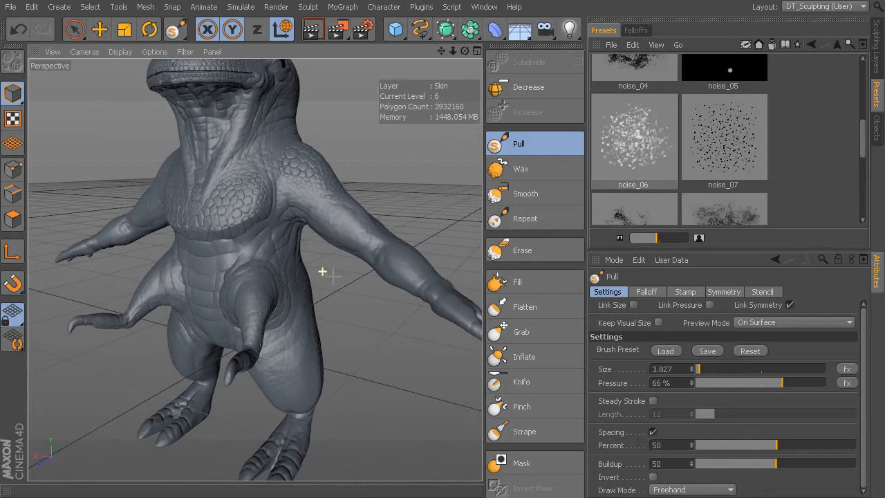
- Reset the Pull brush to its default settings and check that its stamp is cleared
{"action": "left_click", "coordinate": [685, 292]}
{"action": "left_click", "coordinate": [620, 292]}
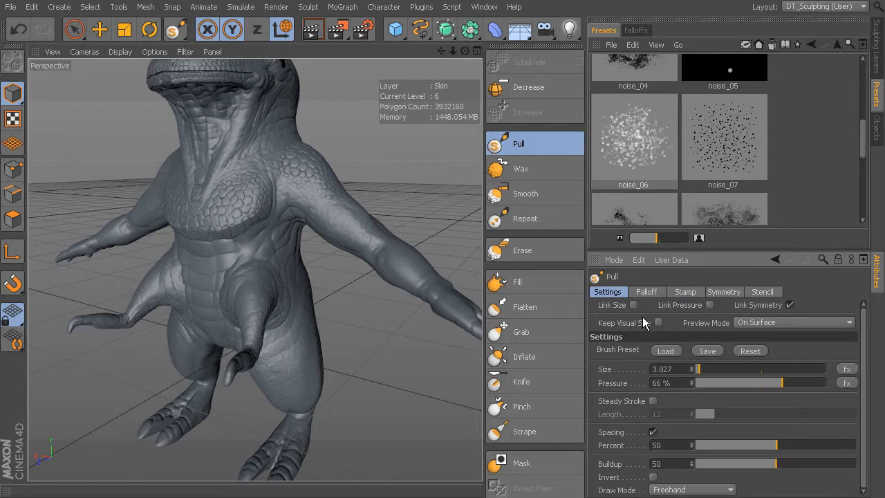
{"action": "left_click", "coordinate": [735, 352]}
{"action": "left_click", "coordinate": [686, 291]}
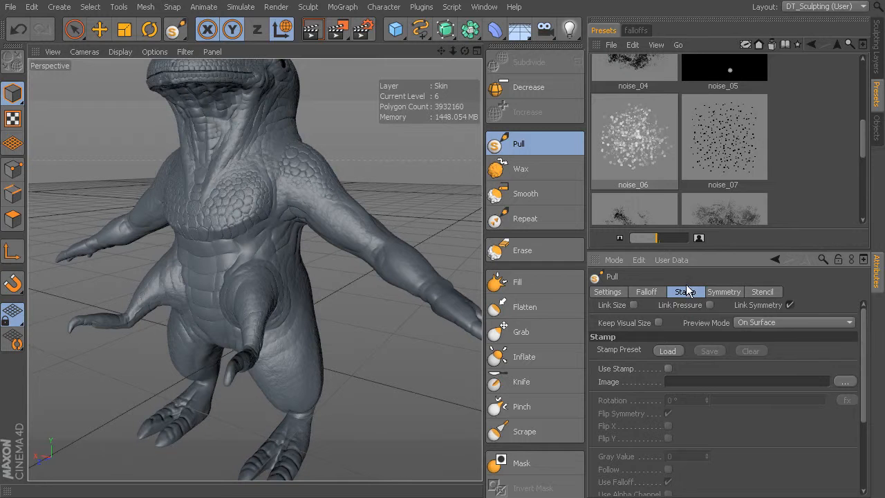
{"action": "left_click", "coordinate": [656, 294]}
{"action": "left_click", "coordinate": [625, 296]}
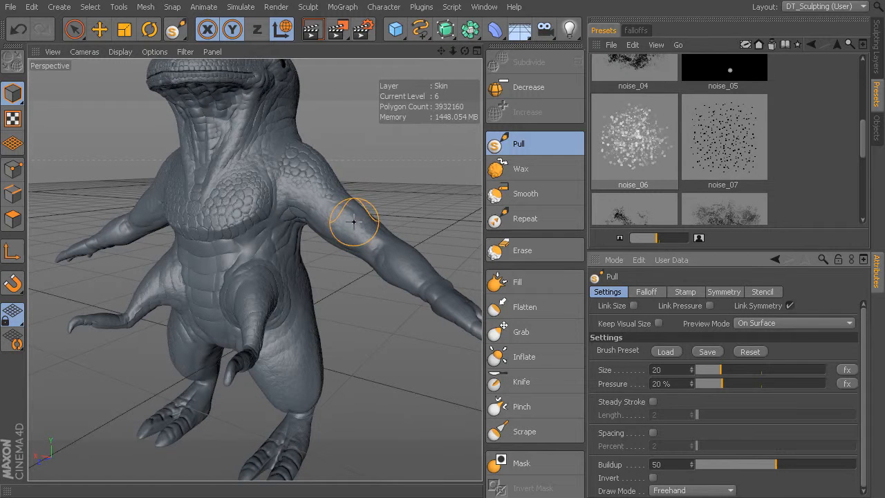
{"action": "mouse_move", "coordinate": [409, 223]}
{"action": "left_mouse_down", "text": "alt"}
{"action": "mouse_move", "coordinate": [253, 269]}
{"action": "mouse_move", "coordinate": [417, 220]}
{"action": "mouse_move", "coordinate": [391, 206]}
{"action": "mouse_move", "coordinate": [253, 263]}
{"action": "mouse_move", "coordinate": [359, 269]}
{"action": "mouse_move", "coordinate": [255, 263]}
{"action": "mouse_move", "coordinate": [389, 231]}
{"action": "mouse_move", "coordinate": [255, 263]}
{"action": "mouse_move", "coordinate": [373, 284]}
{"action": "mouse_move", "coordinate": [256, 312]}
{"action": "mouse_move", "coordinate": [254, 269]}
{"action": "left_mouse_up", "text": "alt"}
{"action": "mouse_move", "coordinate": [385, 382]}
{"action": "left_mouse_down", "text": "alt"}
{"action": "mouse_move", "coordinate": [447, 367]}
{"action": "mouse_move", "coordinate": [392, 364]}
{"action": "mouse_move", "coordinate": [408, 372]}
{"action": "mouse_move", "coordinate": [352, 314]}
{"action": "mouse_move", "coordinate": [362, 293]}
{"action": "mouse_move", "coordinate": [372, 317]}
{"action": "mouse_move", "coordinate": [366, 293]}
{"action": "left_mouse_up", "text": "alt"}
{"action": "right_click_drag", "start_coordinate": [366, 292], "coordinate": [322, 279], "text": "alt"}
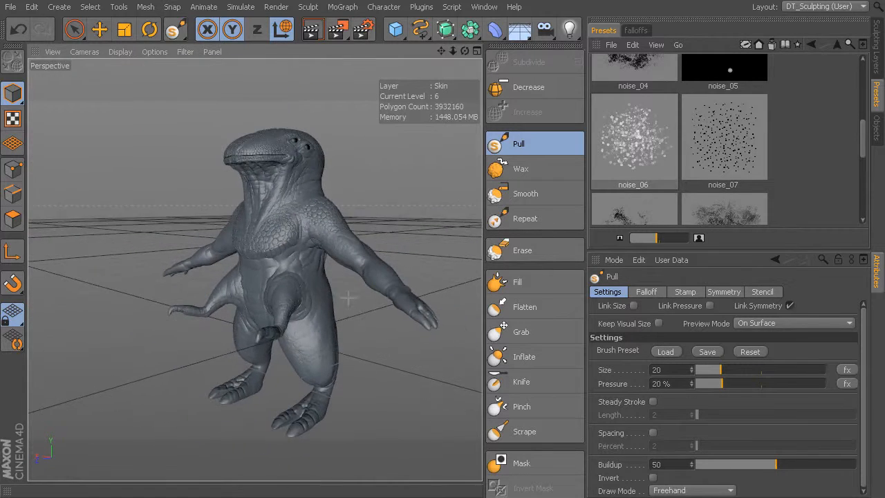
{"action": "left_click_drag", "start_coordinate": [323, 279], "coordinate": [385, 308], "text": "alt"}
{"action": "left_click_drag", "start_coordinate": [385, 308], "coordinate": [388, 317], "text": "alt"}
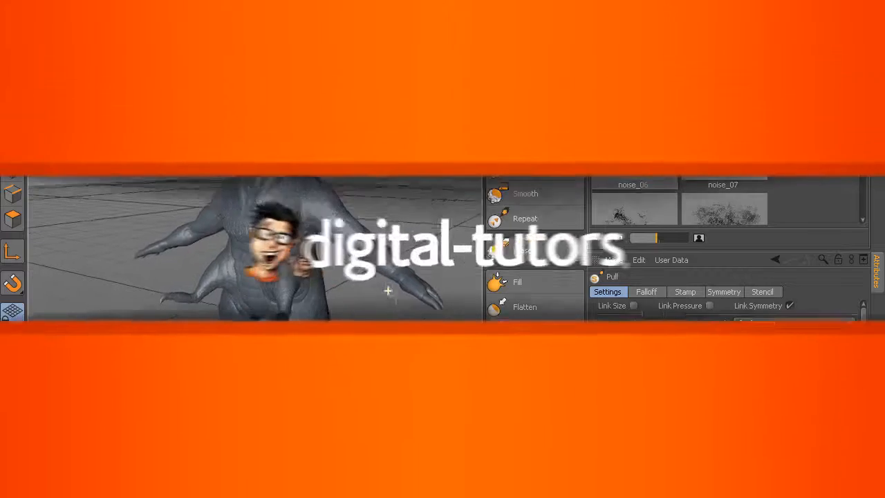